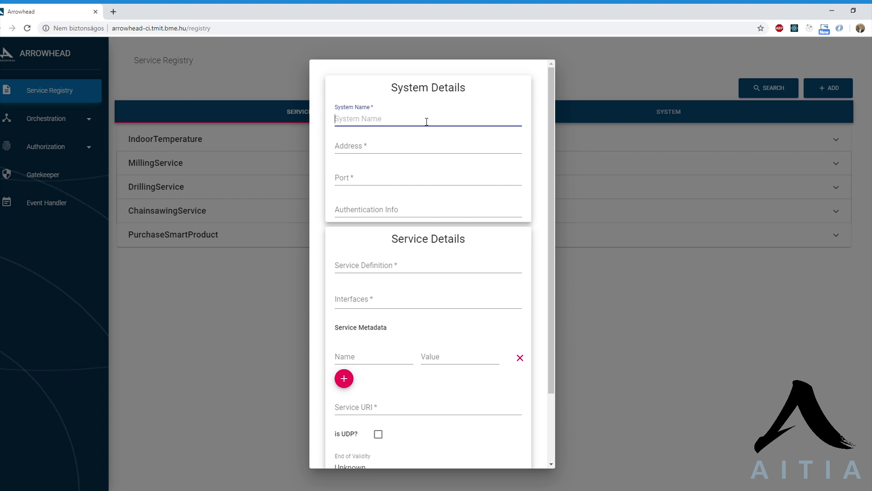
Step: Fill in the new entry's system details: name Temerature1, address 192.168.0.100 and port 8080
{"action": "type", "text": "T"}
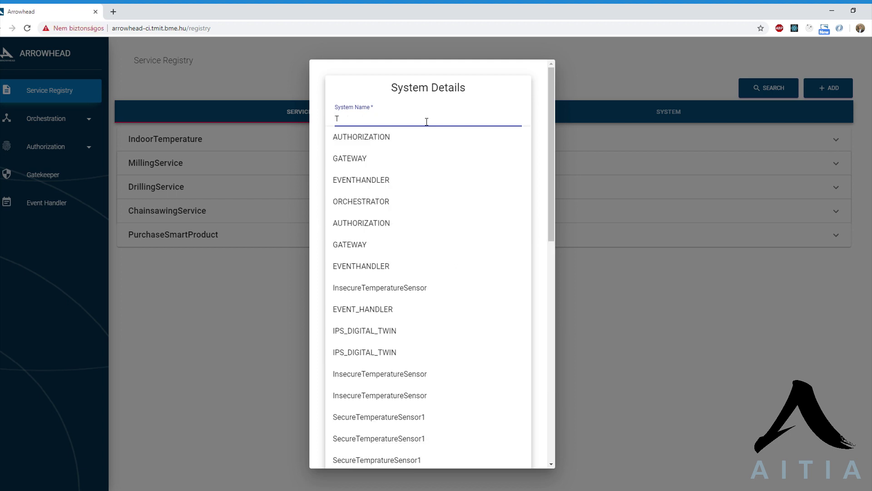
{"action": "type", "text": "emerature1"}
{"action": "key", "text": "Tab"}
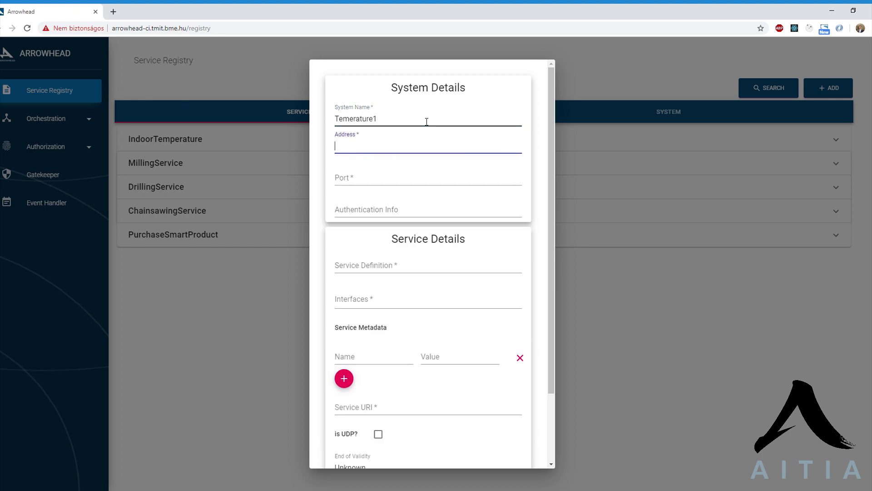
{"action": "type", "text": "192.168.0.100"}
{"action": "key", "text": "Tab"}
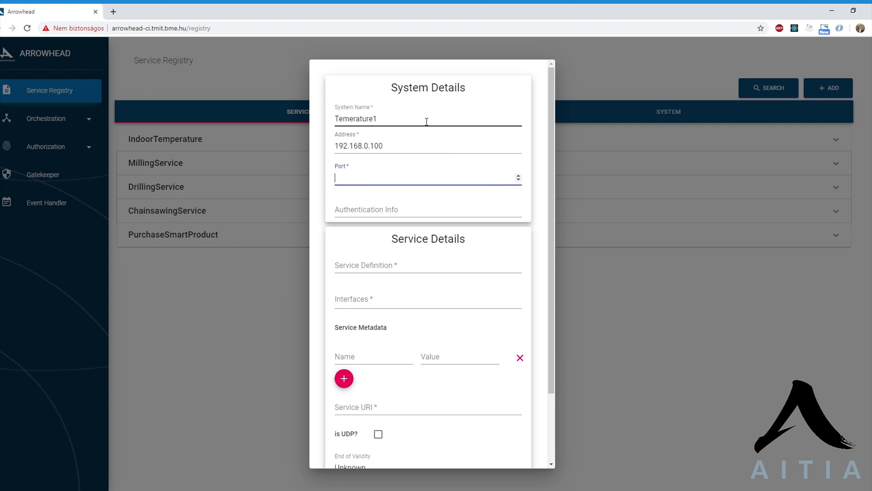
{"action": "type", "text": "8080"}
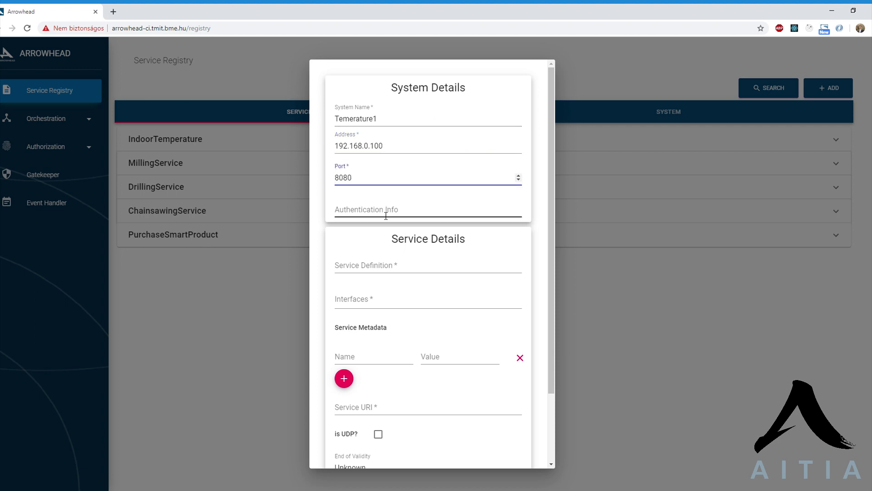
Step: Set the service definition to Temerature and add the interface HTTP-JSON-INSECURE-SenML
{"action": "left_click", "coordinate": [376, 271]}
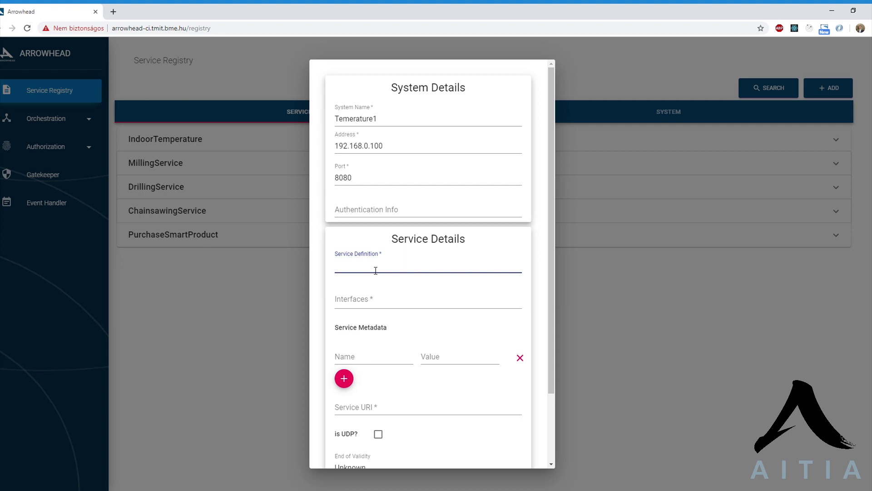
{"action": "type", "text": "Temerature"}
{"action": "key", "text": "Tab"}
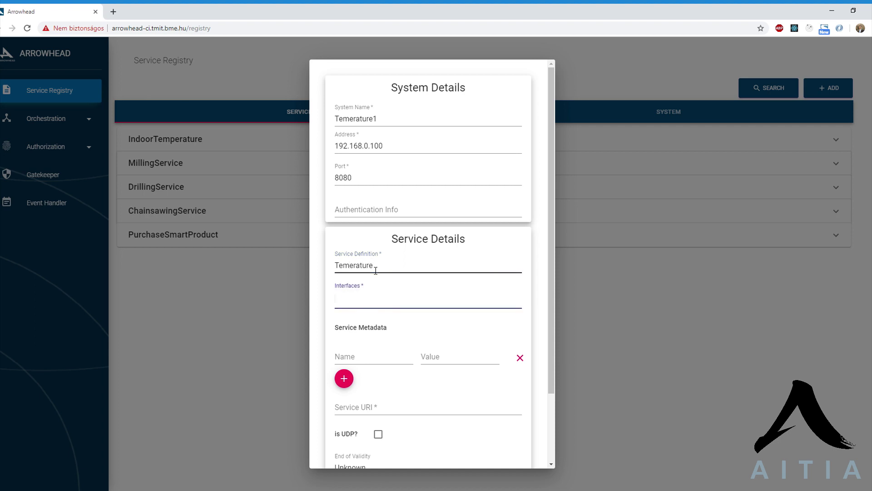
{"action": "type", "text": "HTTP-JSON-INSECURE-SenML"}
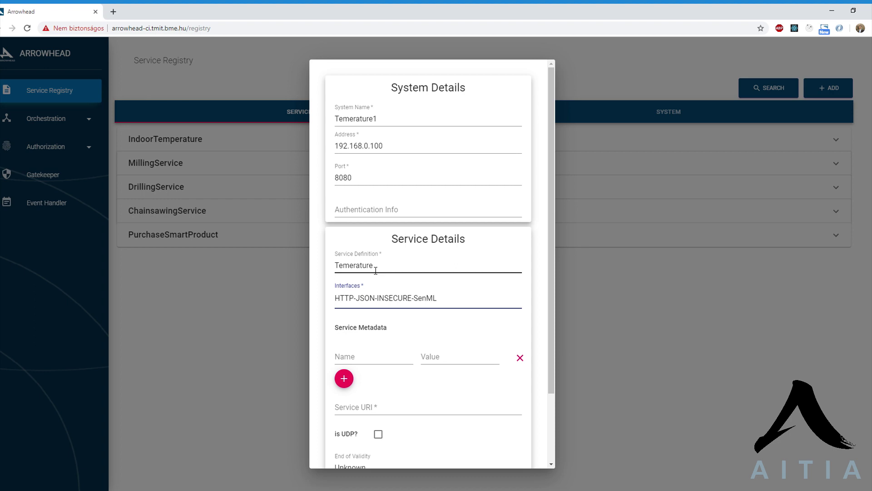
{"action": "key", "text": "Return"}
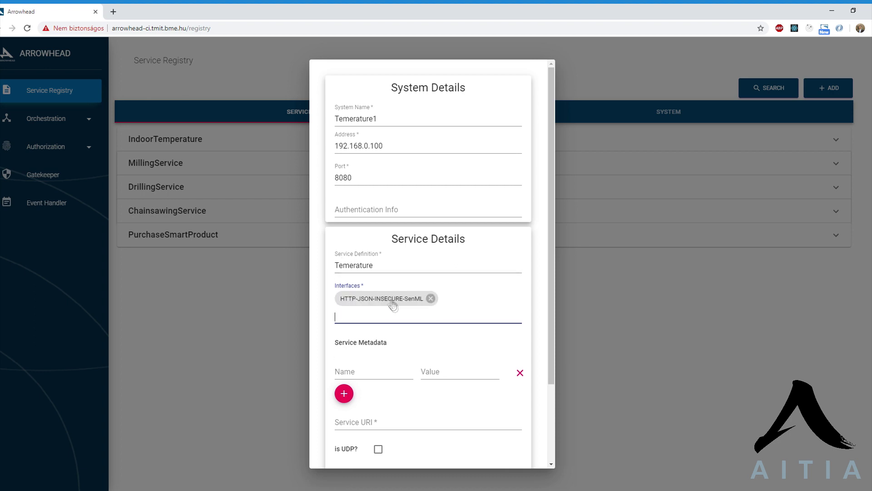
Step: Enter /temperature as the service URI of the Temerature1 entry
{"action": "scroll", "coordinate": [368, 354], "scroll_direction": "down", "scroll_amount": 2}
{"action": "left_click", "coordinate": [372, 332]}
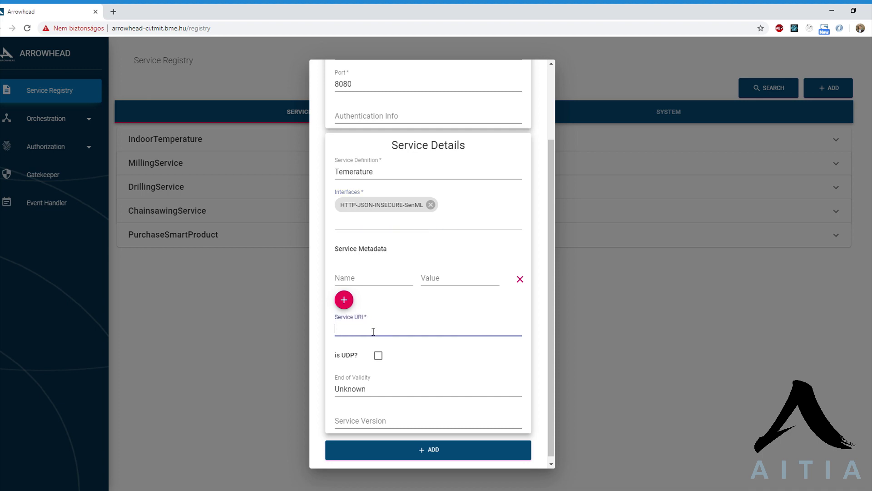
{"action": "type", "text": "/temperatzr"}
{"action": "type", "text": "ure"}
Step: Set the Temerature1 entry's end of validity to April 30th at 00:00
{"action": "left_click", "coordinate": [361, 389]}
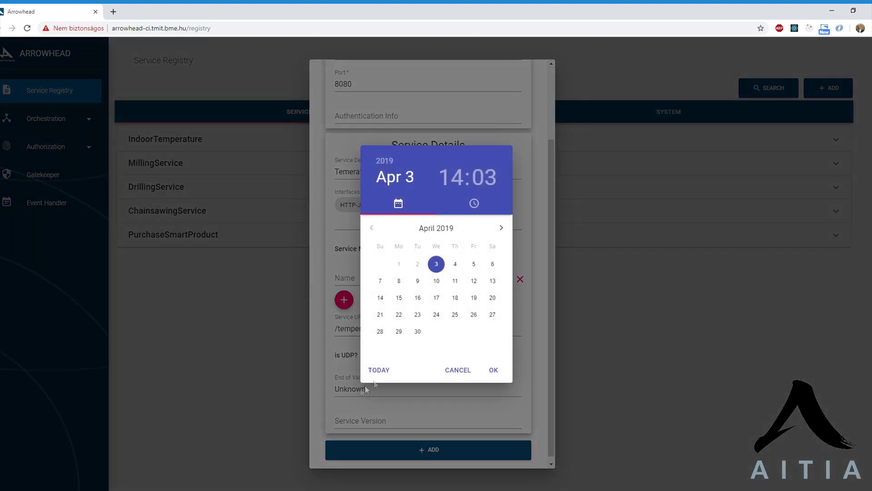
{"action": "left_click", "coordinate": [417, 332]}
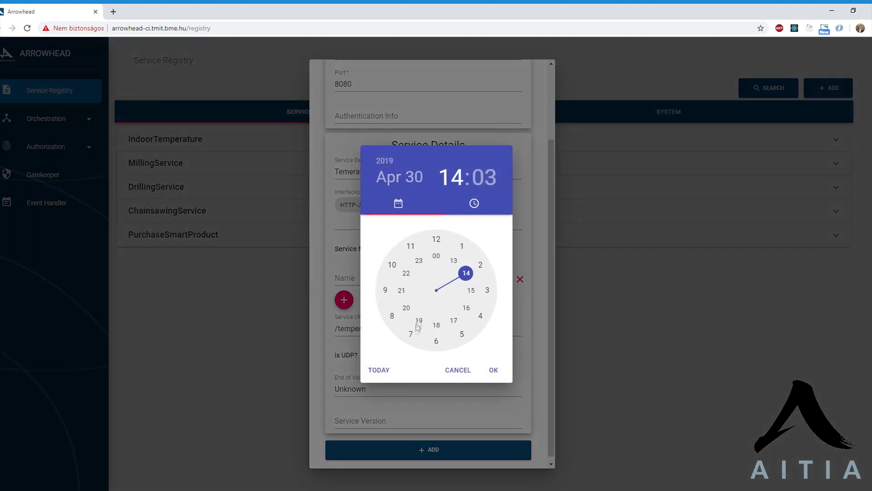
{"action": "left_click", "coordinate": [438, 247]}
{"action": "left_click", "coordinate": [436, 241]}
{"action": "left_click", "coordinate": [495, 371]}
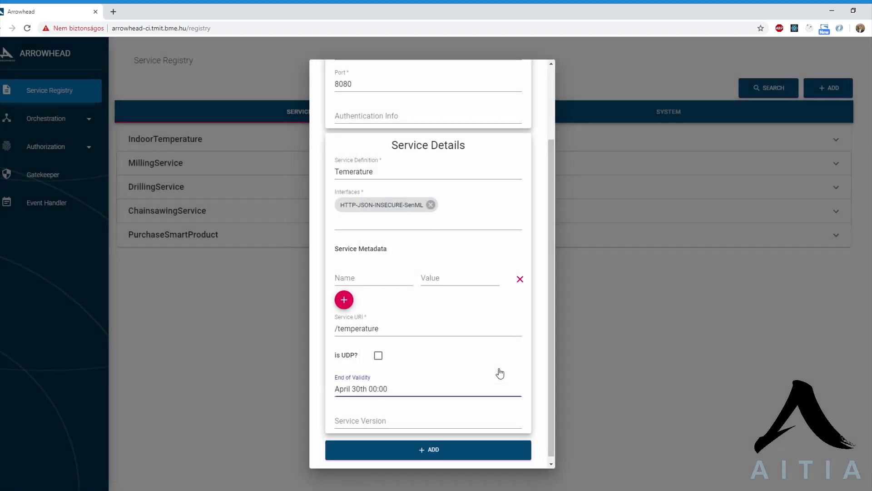
Step: Set the service version to 1 and add the Temerature1 entry to the registry
{"action": "left_click", "coordinate": [380, 415]}
{"action": "type", "text": "1"}
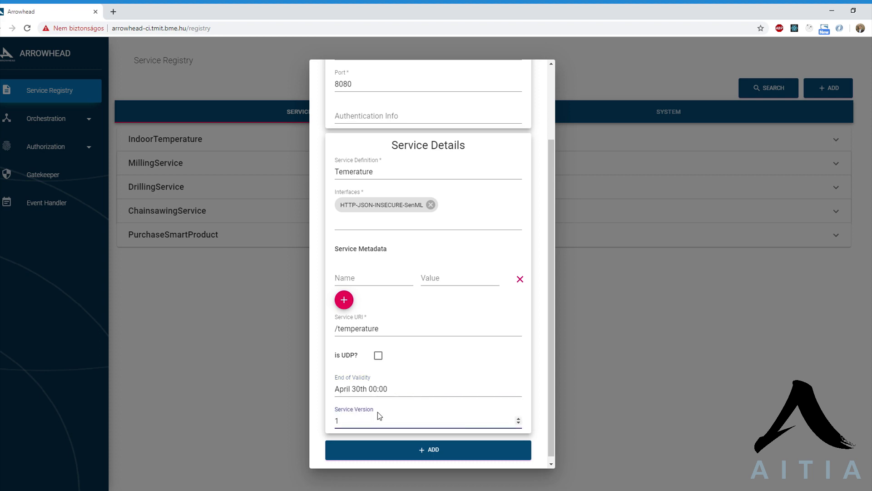
{"action": "scroll", "coordinate": [416, 401], "scroll_direction": "up", "scroll_amount": 3}
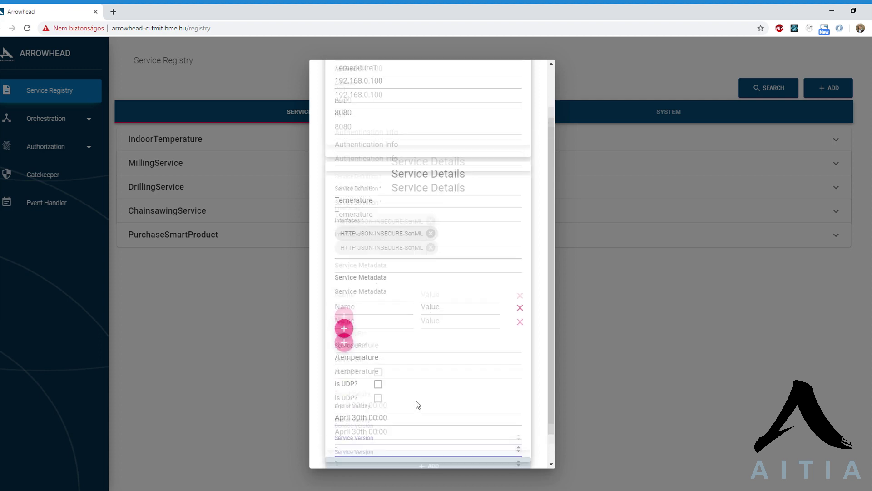
{"action": "scroll", "coordinate": [418, 403], "scroll_direction": "down", "scroll_amount": 3}
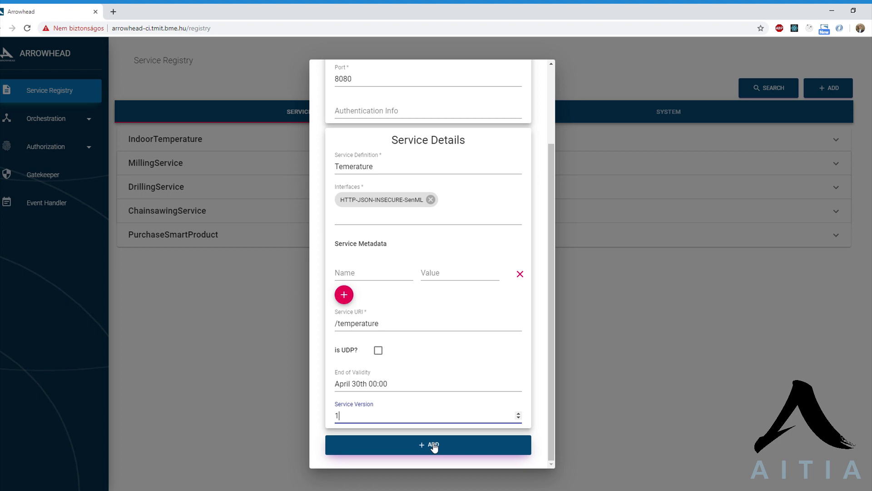
{"action": "left_click", "coordinate": [434, 445]}
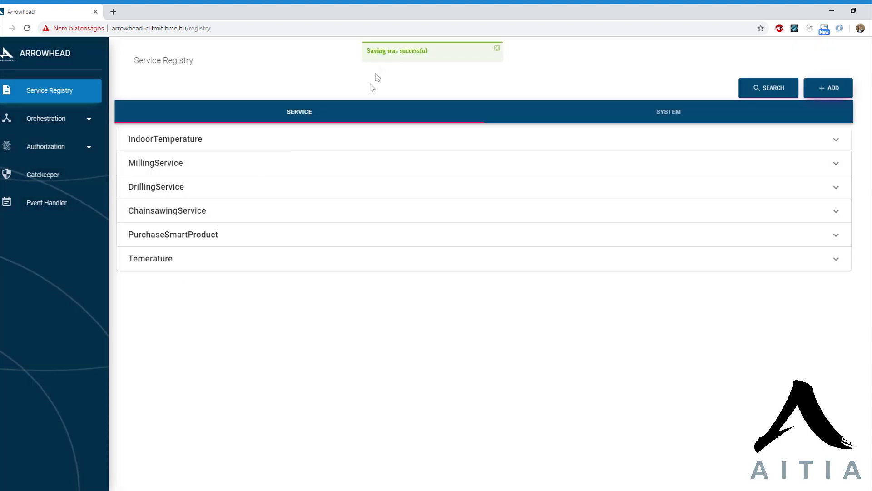
Step: Open the Temerature1 entry under the Temerature service for editing and correct its system name to Temperature1
{"action": "left_click", "coordinate": [226, 259]}
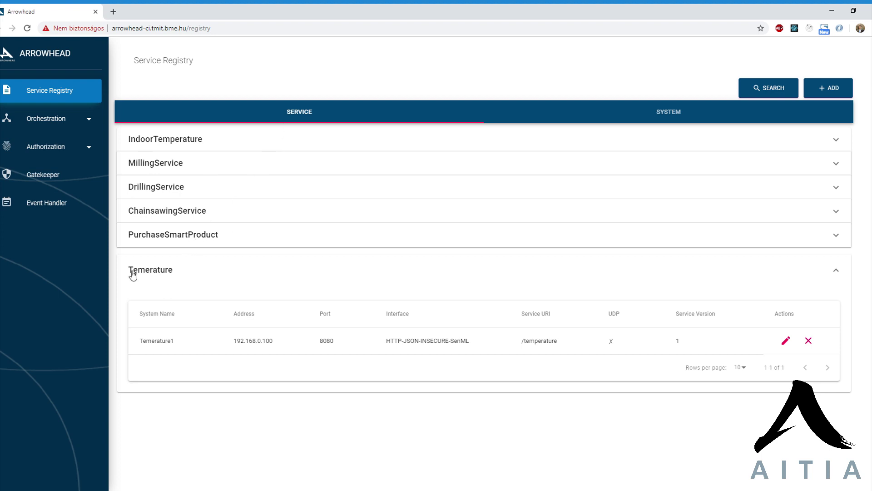
{"action": "left_click", "coordinate": [169, 274]}
{"action": "left_click", "coordinate": [176, 270]}
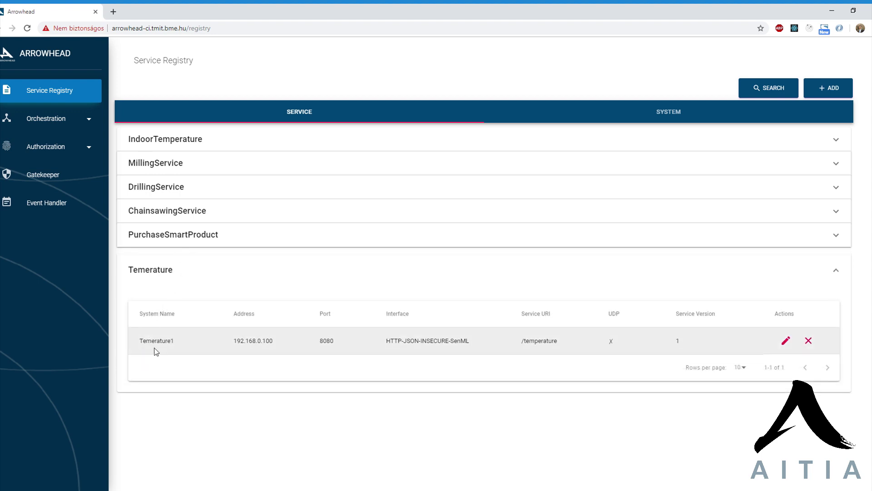
{"action": "left_click", "coordinate": [786, 347]}
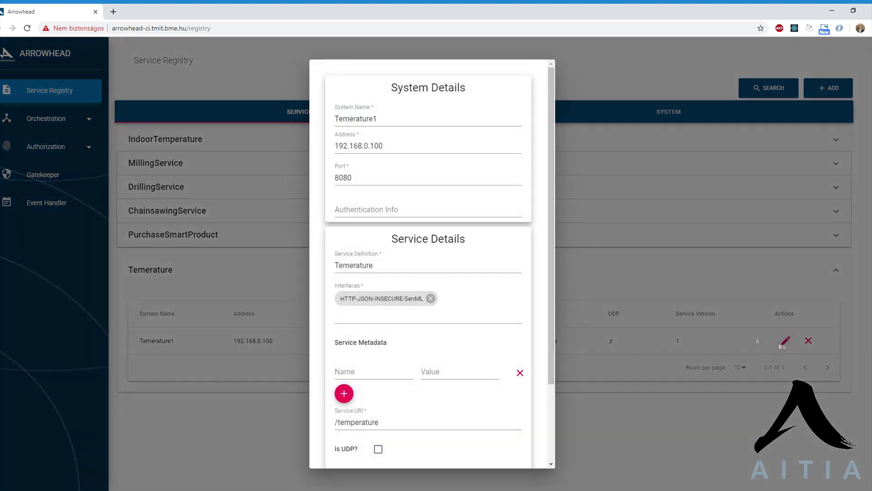
{"action": "left_click", "coordinate": [351, 119]}
{"action": "type", "text": "p"}
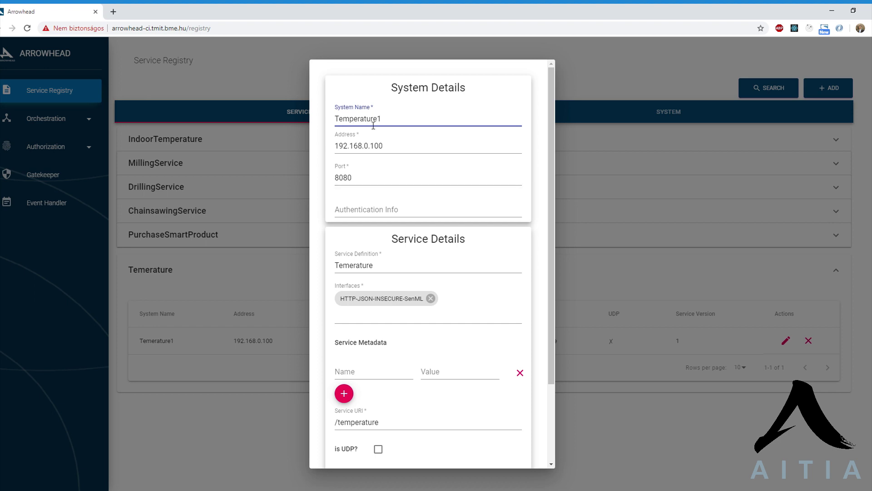
Step: Correct the service definition to Temperature and save the edited entry
{"action": "scroll", "coordinate": [385, 134], "scroll_direction": "down", "scroll_amount": 3}
{"action": "left_click", "coordinate": [354, 166]}
{"action": "type", "text": "p"}
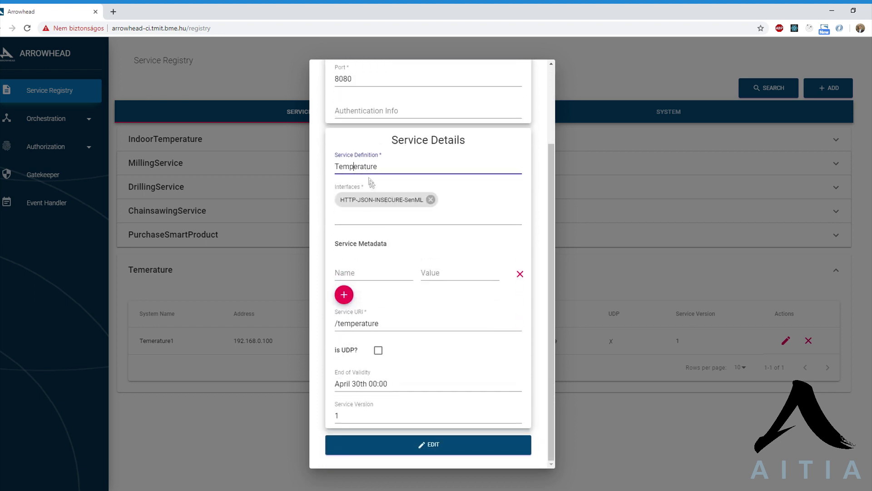
{"action": "left_click", "coordinate": [437, 449]}
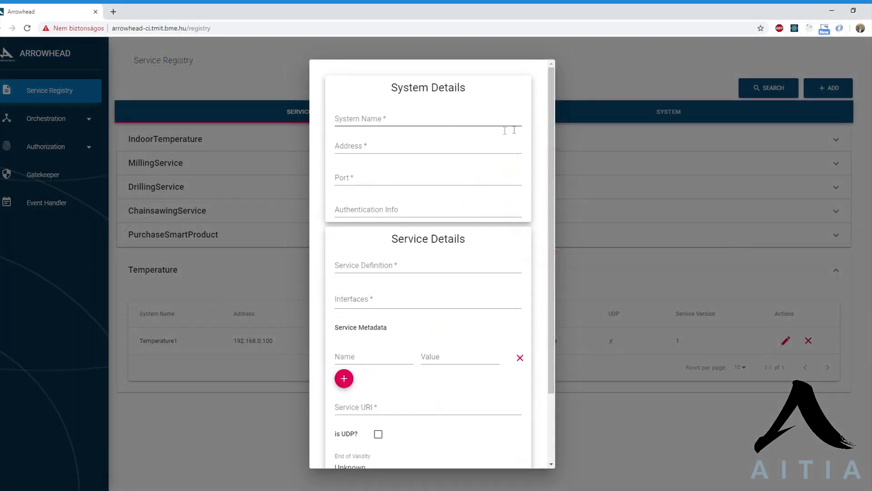
Step: Fill in the system details of a second new entry: name Temperature2, address 192.168.0.101 and port 8080
{"action": "left_click", "coordinate": [465, 124]}
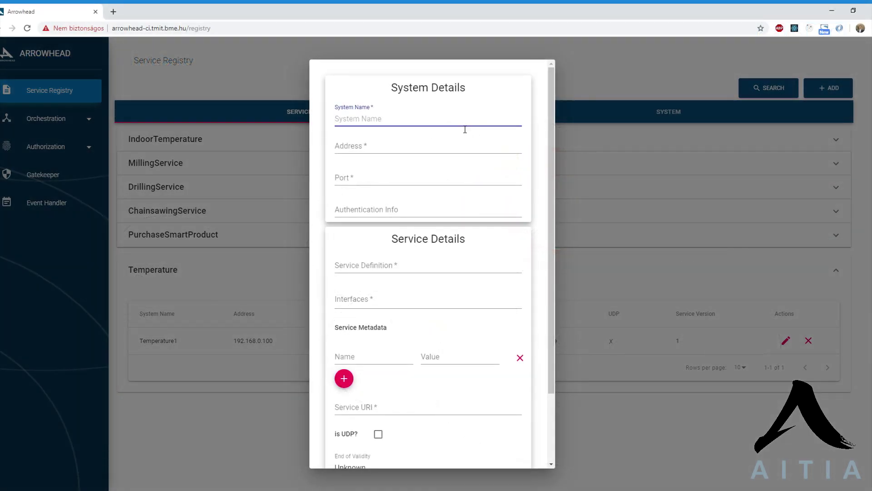
{"action": "type", "text": "Tem"}
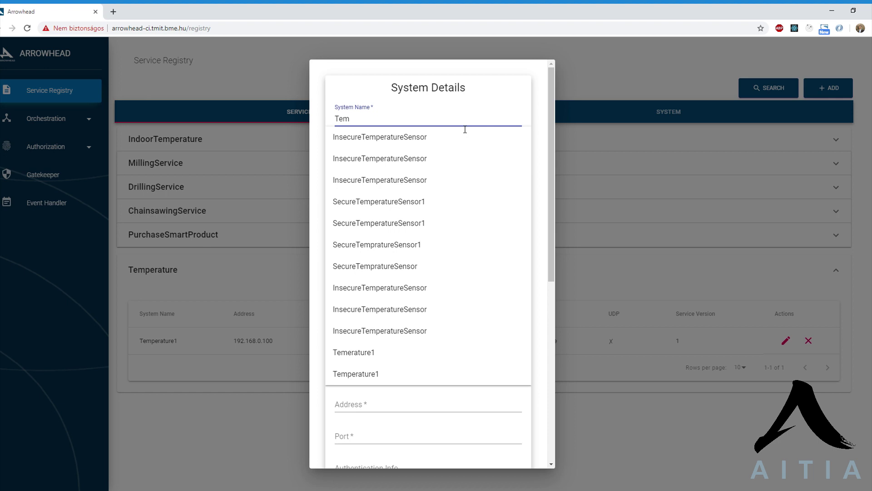
{"action": "type", "text": "perature2"}
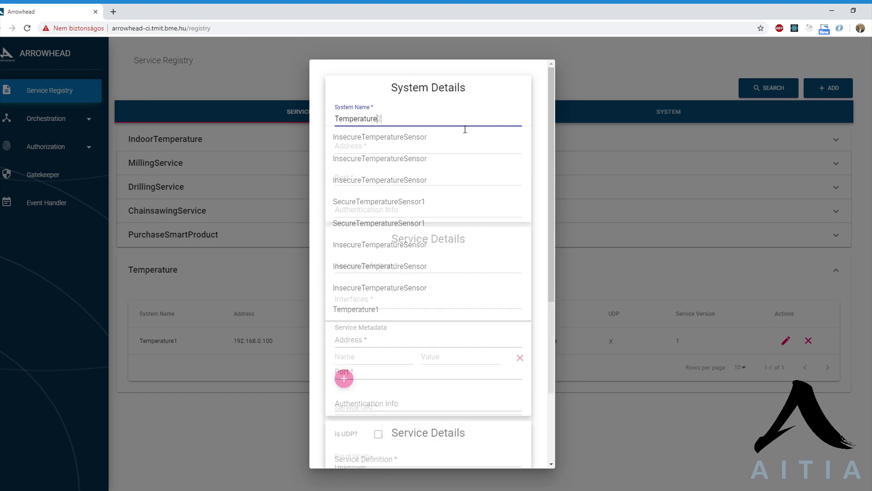
{"action": "key", "text": "Tab"}
{"action": "type", "text": "1921"}
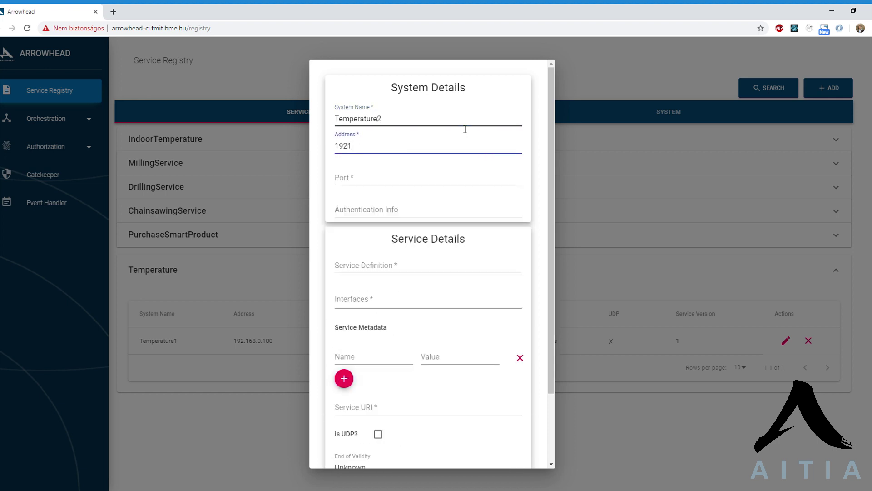
{"action": "type", "text": "168.0.1"}
{"action": "type", "text": "00"}
{"action": "key", "text": "Tab"}
{"action": "type", "text": "8080"}
{"action": "key", "text": "Tab"}
{"action": "key", "text": "Tab"}
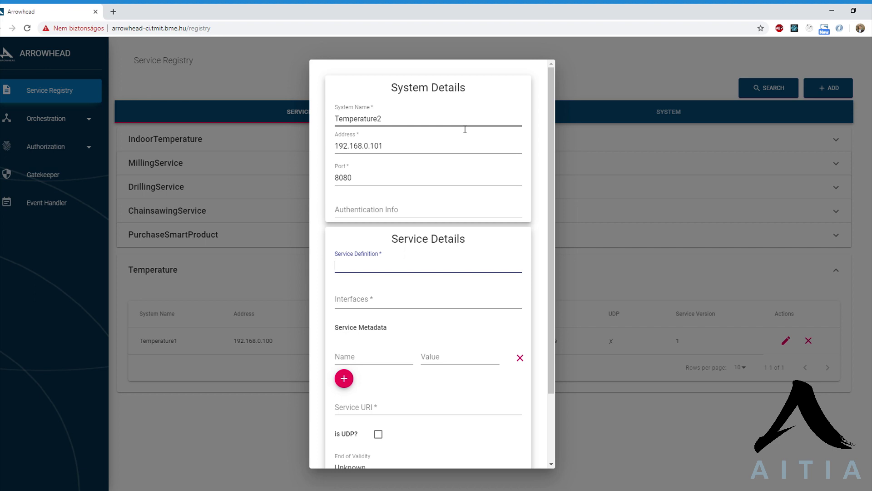
Step: Set the second entry's service definition to Temperature and add the interface HTTP-JSON-INSECURE-SenML
{"action": "type", "text": "tEMP"}
{"action": "key", "text": "BackSpace"}
{"action": "key", "text": "BackSpace"}
{"action": "key", "text": "BackSpace"}
{"action": "type", "text": "Temperature"}
{"action": "key", "text": "Tab"}
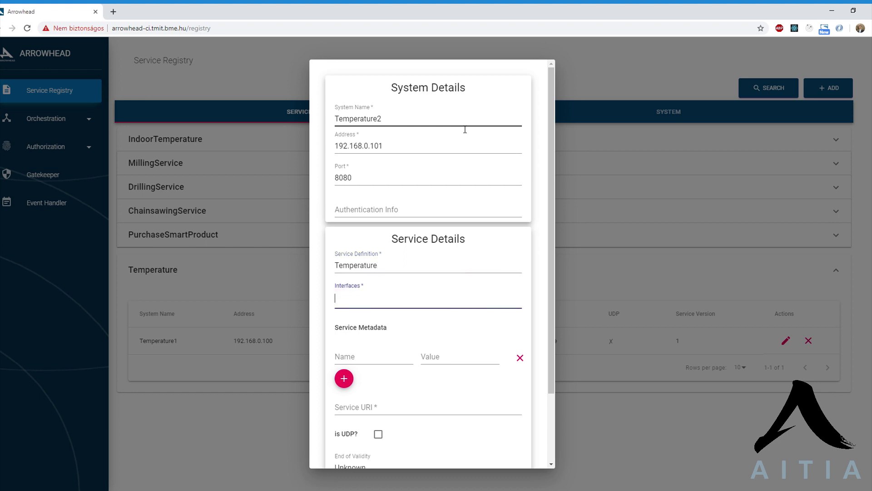
{"action": "type", "text": "HTTP-JSON-INSECURE-SenML"}
{"action": "key", "text": "Return"}
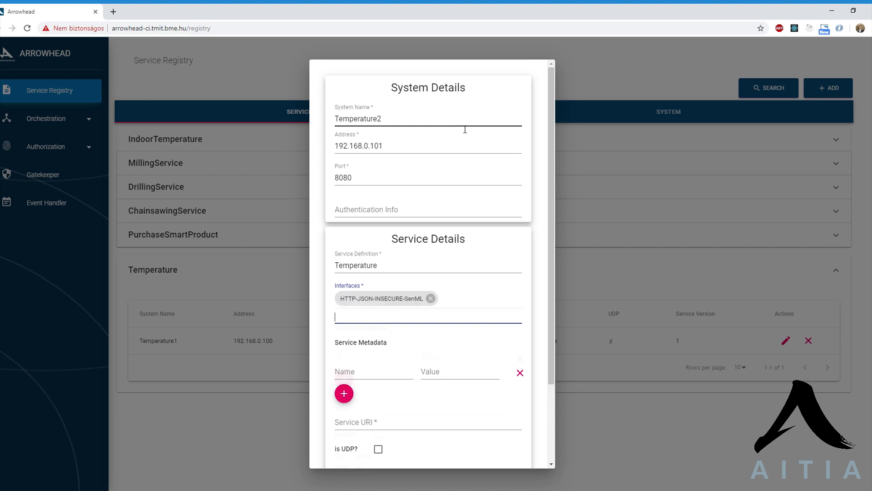
Step: Enter /temperature as the service URI of the Temperature2 entry
{"action": "scroll", "coordinate": [461, 130], "scroll_direction": "down", "scroll_amount": 1}
{"action": "left_click", "coordinate": [389, 380]}
{"action": "type", "text": "/temperature"}
{"action": "scroll", "coordinate": [384, 378], "scroll_direction": "down", "scroll_amount": 1}
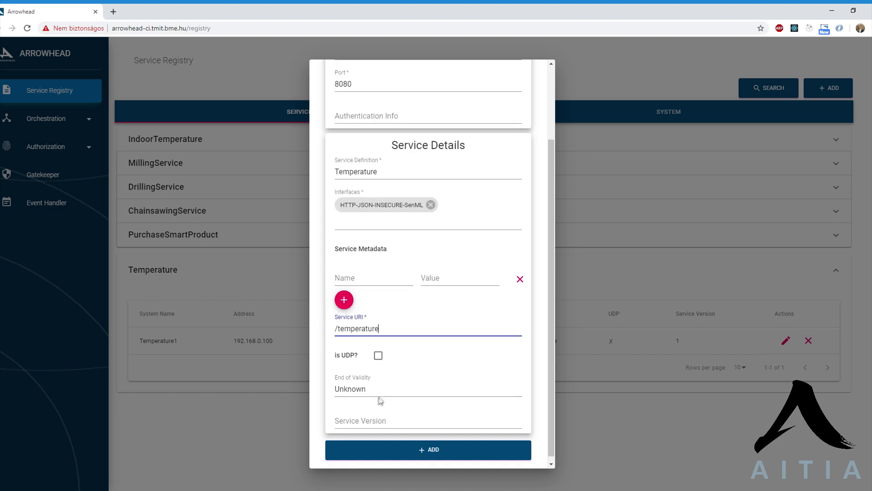
Step: Set the Temperature2 entry's end of validity to April 30th at 00:00
{"action": "left_click", "coordinate": [380, 390]}
{"action": "left_click", "coordinate": [417, 334]}
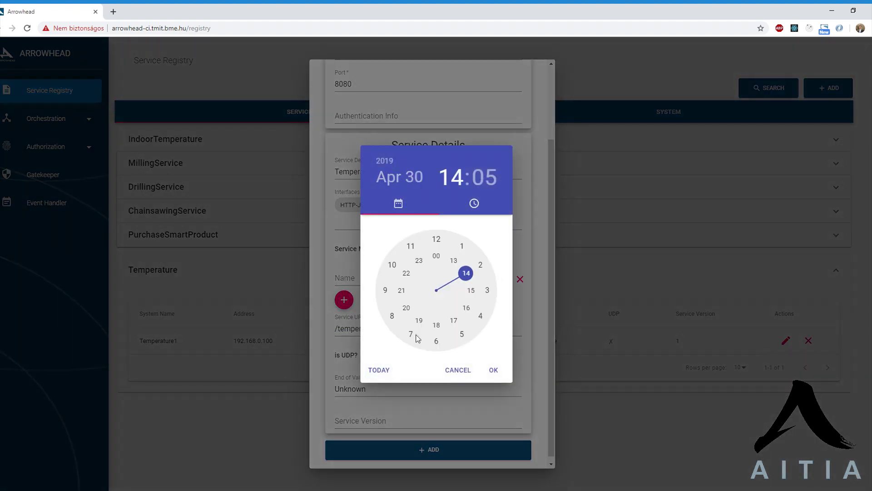
{"action": "left_click", "coordinate": [436, 256]}
{"action": "left_click", "coordinate": [434, 255]}
{"action": "left_click", "coordinate": [439, 240]}
{"action": "left_click", "coordinate": [436, 239]}
{"action": "left_click", "coordinate": [496, 371]}
Step: Set the service version to 1 and add the Temperature2 entry to the registry
{"action": "left_click", "coordinate": [395, 421]}
{"action": "type", "text": "1"}
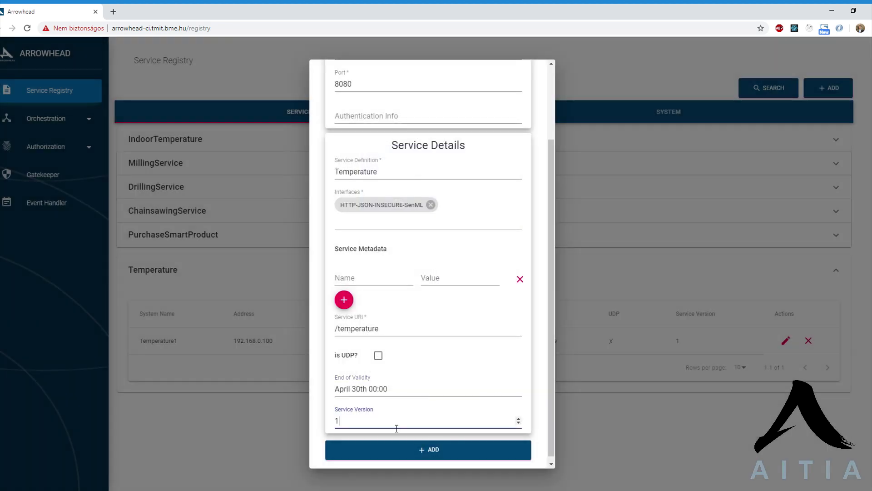
{"action": "left_click", "coordinate": [393, 452]}
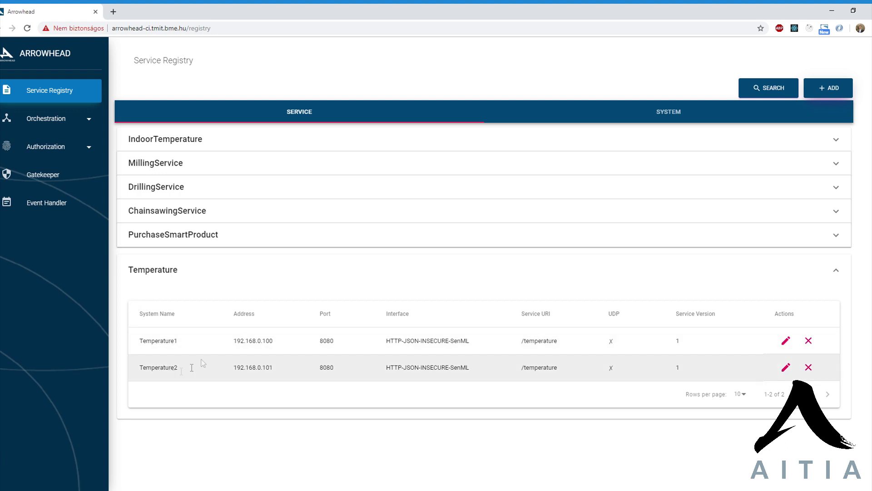
Step: List the registry by system and expand Temperature1 and Temperature2 to review their services
{"action": "left_click", "coordinate": [628, 121]}
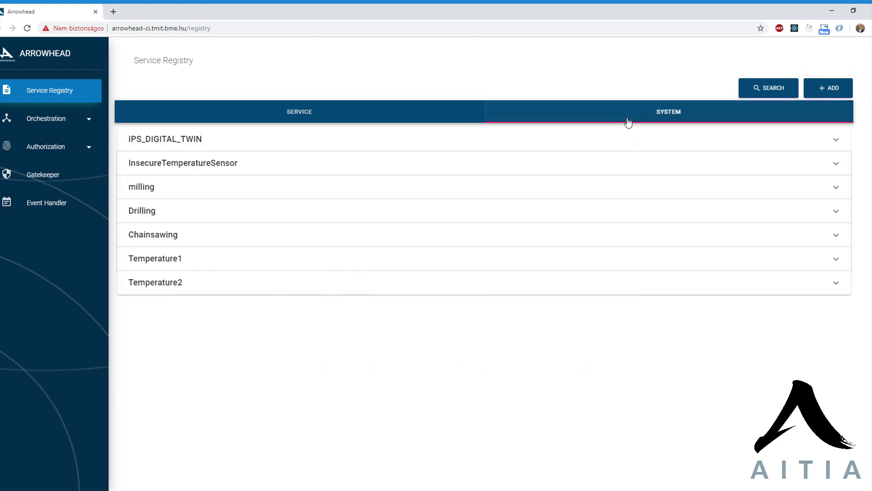
{"action": "left_click", "coordinate": [260, 259]}
{"action": "left_click", "coordinate": [207, 440]}
{"action": "scroll", "coordinate": [225, 344], "scroll_direction": "down", "scroll_amount": 2}
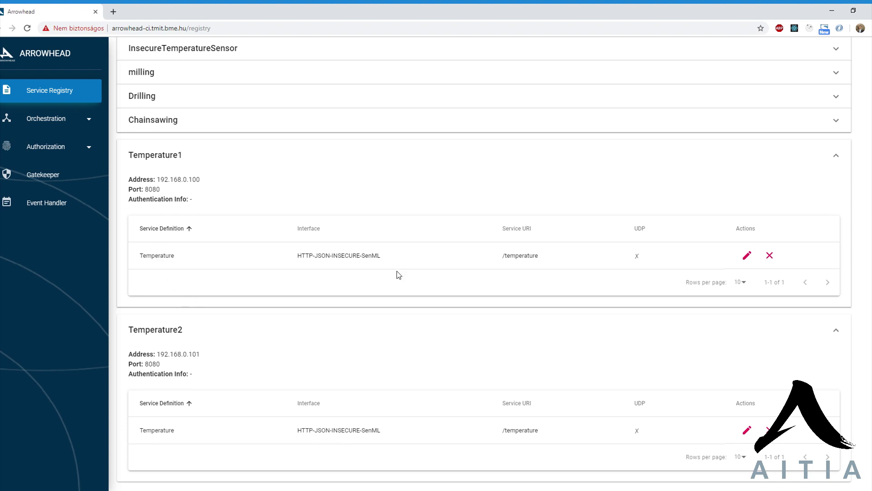
Step: Start a new registry entry for the system Controller with address 192.168.0.102 and port 8080
{"action": "scroll", "coordinate": [399, 274], "scroll_direction": "up", "scroll_amount": 2}
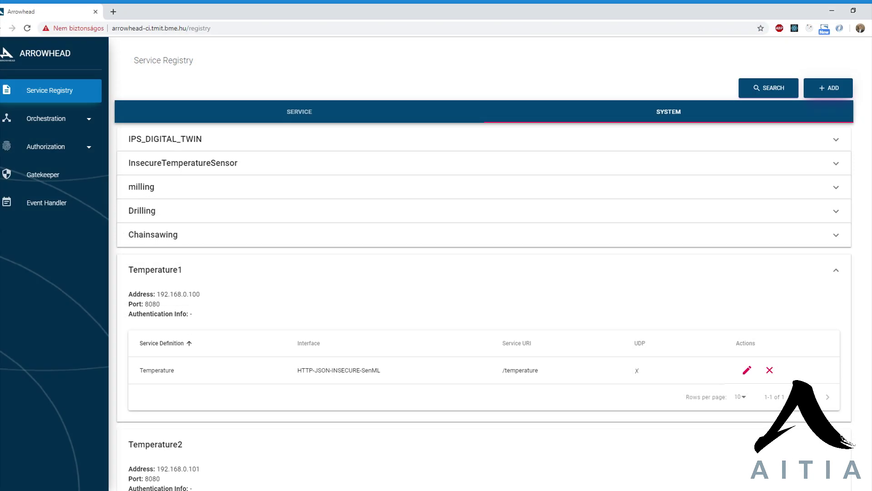
{"action": "left_click", "coordinate": [829, 91]}
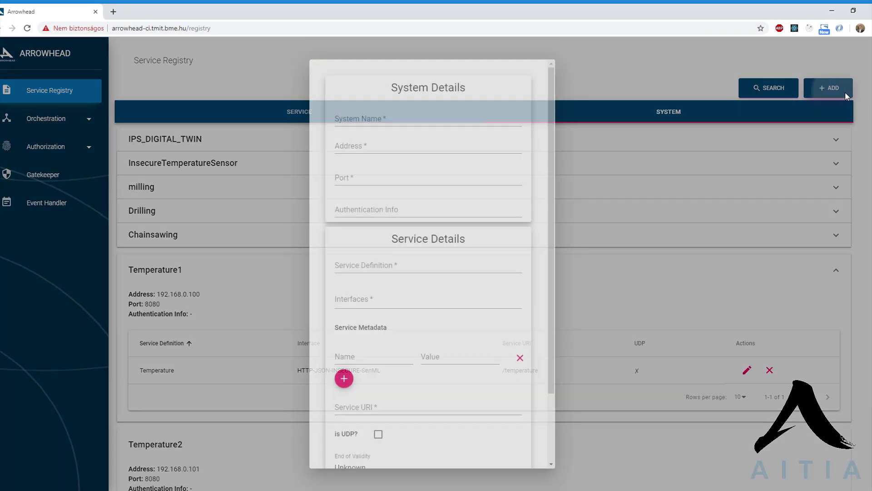
{"action": "left_click", "coordinate": [449, 121]}
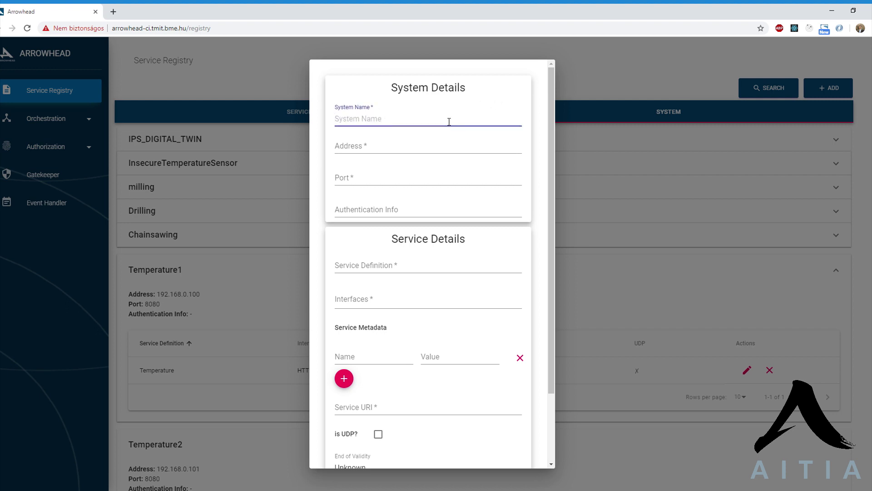
{"action": "type", "text": "Controller"}
{"action": "key", "text": "Tab"}
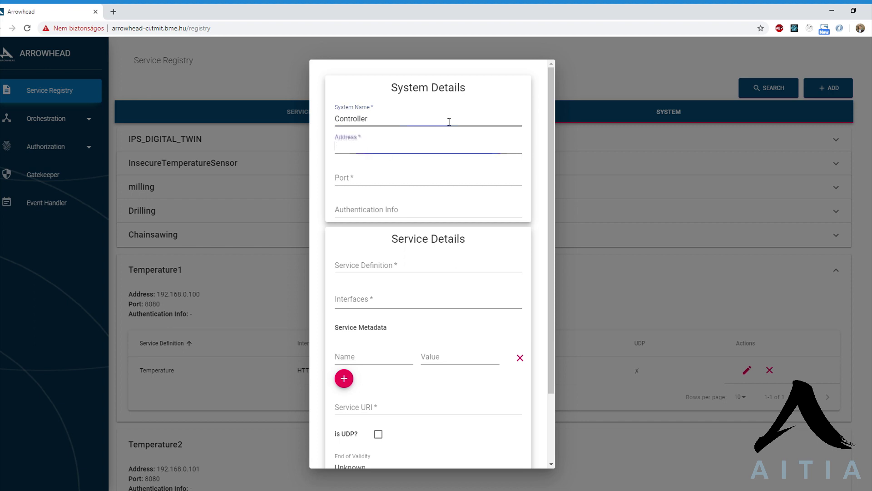
{"action": "type", "text": "192.168.0.102"}
{"action": "key", "text": "Tab"}
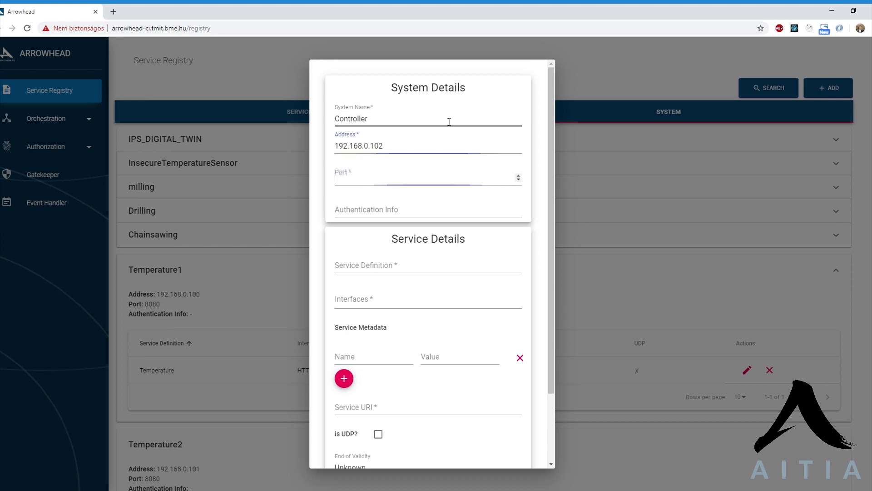
{"action": "type", "text": "8080"}
{"action": "key", "text": "Tab"}
{"action": "key", "text": "Tab"}
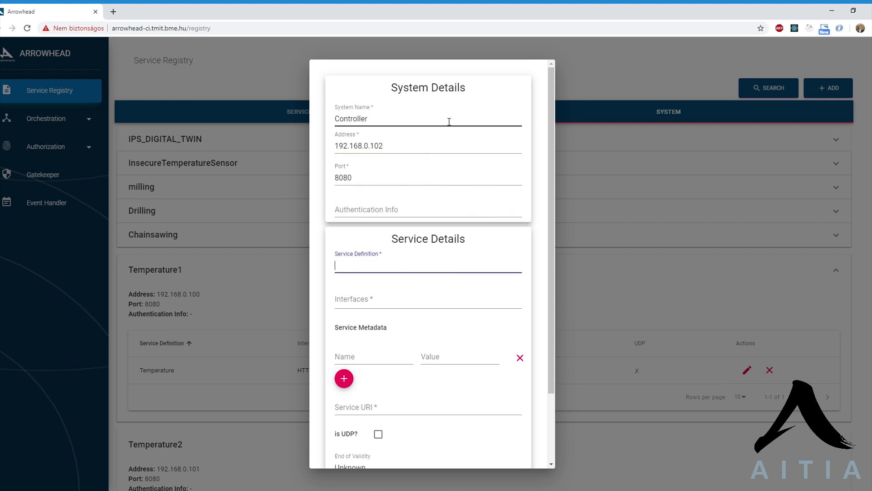
Step: Set the Controller entry's service definition to Control and add the interface HTTP-JSON-INSECURE-NONE
{"action": "type", "text": "Control"}
{"action": "key", "text": "Tab"}
{"action": "type", "text": "HTTP-"}
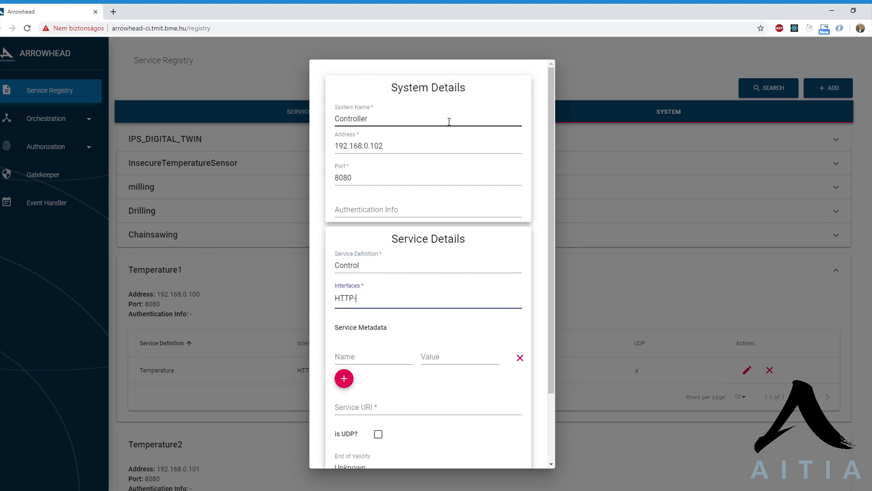
{"action": "type", "text": "JSON-INSECURE-NONE"}
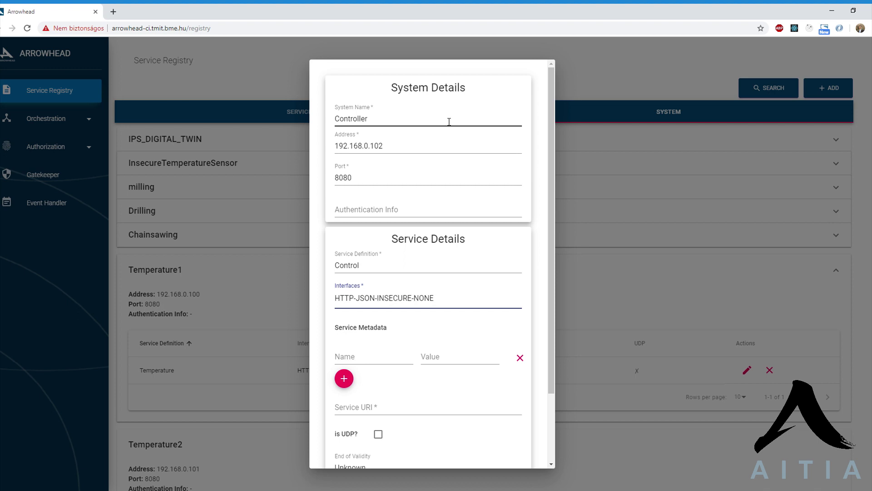
{"action": "key", "text": "Return"}
Step: Enter /control as the service URI of the Controller entry, leaving the service metadata empty
{"action": "left_click", "coordinate": [377, 358]}
{"action": "key", "text": "Tab"}
{"action": "key", "text": "Tab"}
{"action": "left_click", "coordinate": [364, 423]}
{"action": "type", "text": "/control"}
Step: Set the end of validity of the Control service to April 30th at 00:00
{"action": "scroll", "coordinate": [359, 380], "scroll_direction": "down", "scroll_amount": 2}
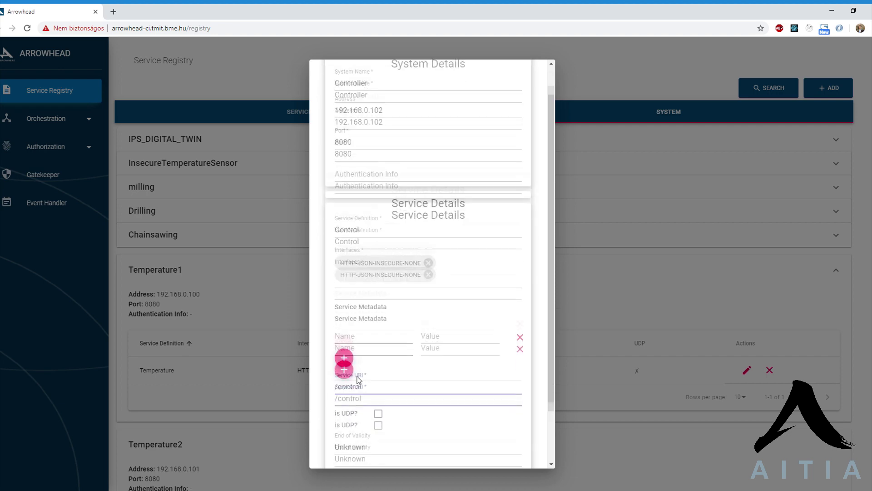
{"action": "left_click", "coordinate": [369, 385]}
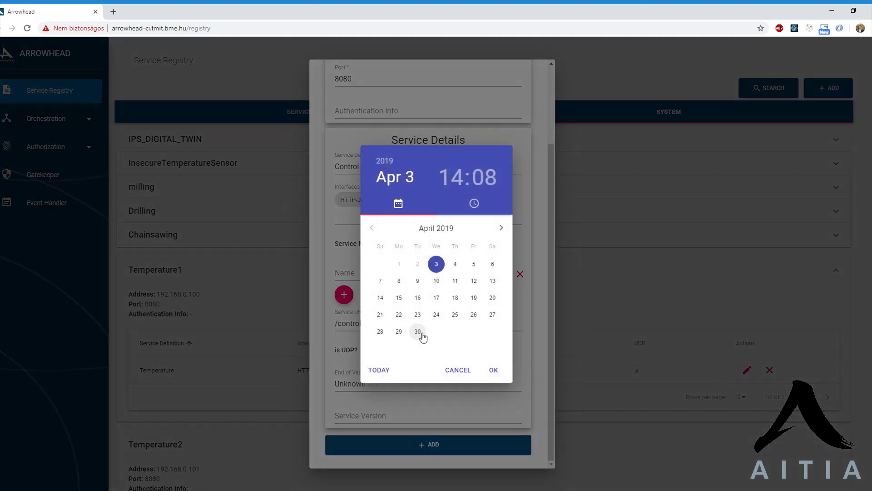
{"action": "left_click", "coordinate": [418, 332]}
{"action": "left_click", "coordinate": [436, 253]}
{"action": "left_click", "coordinate": [437, 240]}
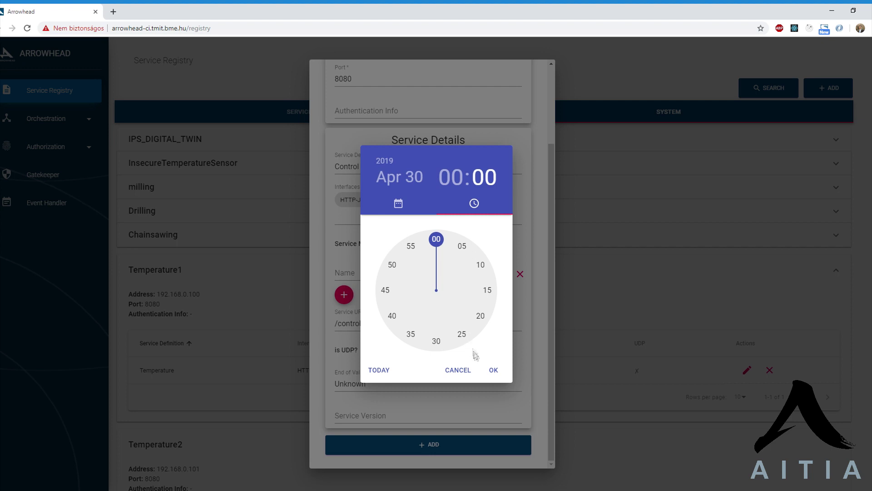
{"action": "left_click", "coordinate": [494, 370]}
Step: Set the Control service's version to 1 and add the Controller entry to the registry
{"action": "left_click", "coordinate": [395, 415]}
{"action": "type", "text": "1"}
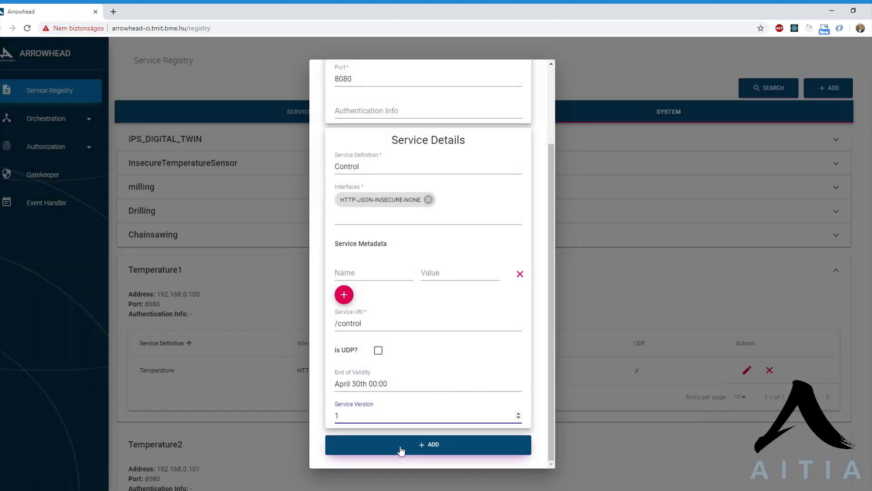
{"action": "left_click", "coordinate": [400, 449]}
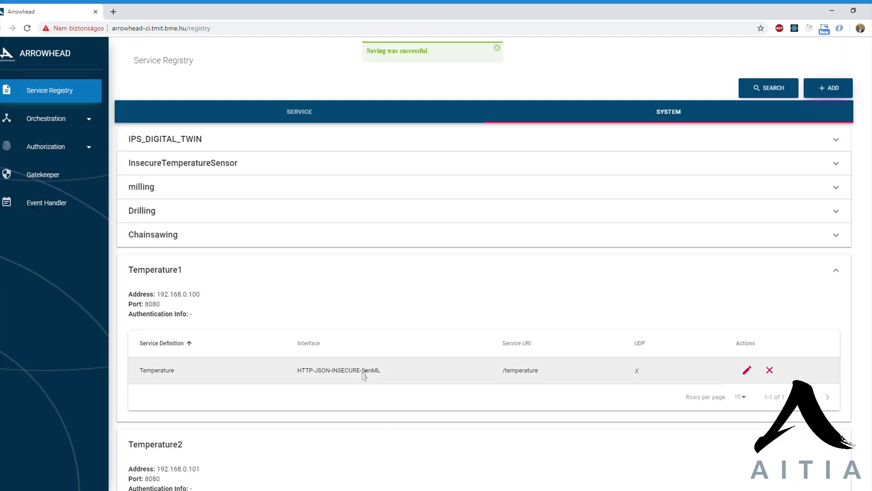
Step: Expand the Controller system to review its service, and collapse Temperature1 and Temperature2
{"action": "scroll", "coordinate": [351, 327], "scroll_direction": "down", "scroll_amount": 3}
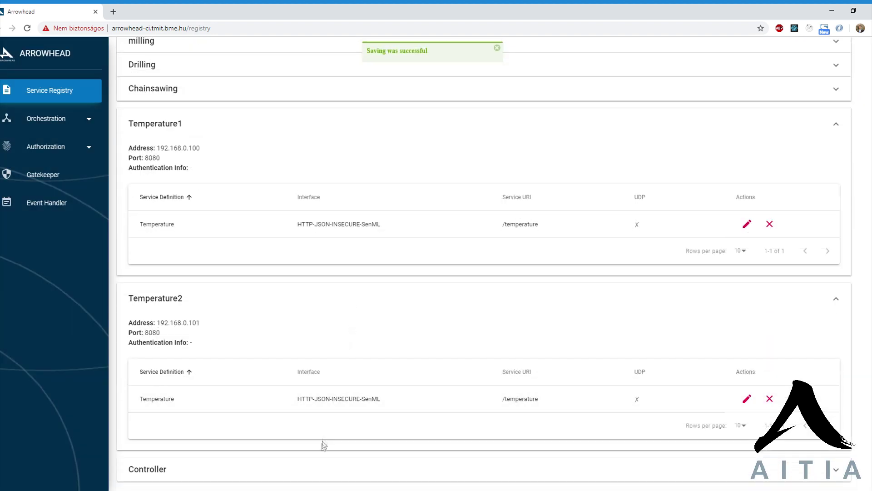
{"action": "left_click", "coordinate": [320, 470]}
{"action": "left_click", "coordinate": [279, 119]}
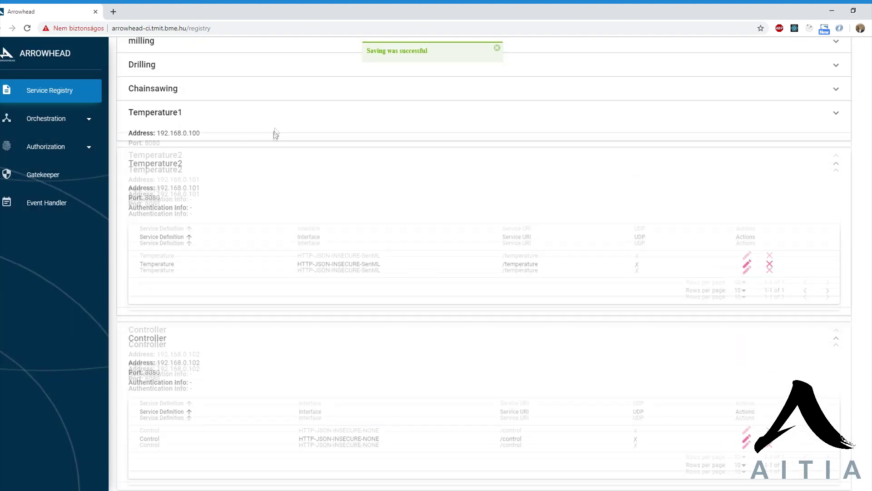
{"action": "left_click", "coordinate": [274, 156]}
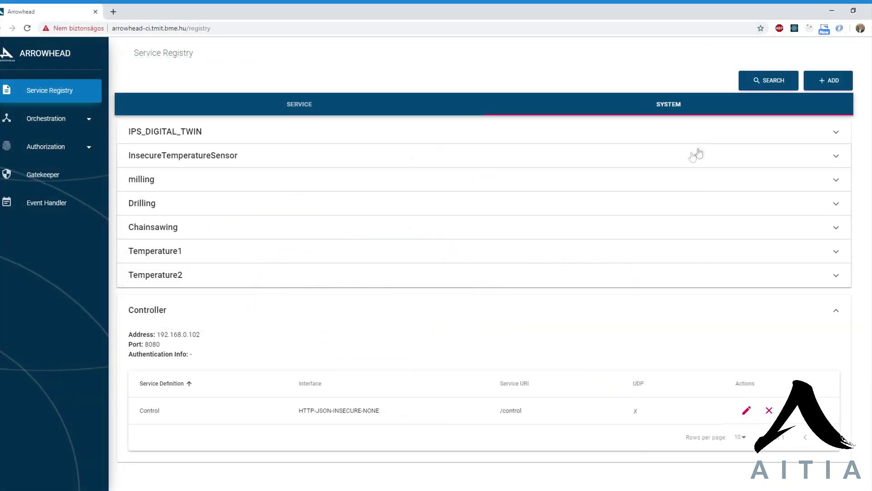
Step: Start another registry entry and pick the existing Controller system from the name suggestions
{"action": "left_click", "coordinate": [821, 86]}
{"action": "left_click", "coordinate": [449, 122]}
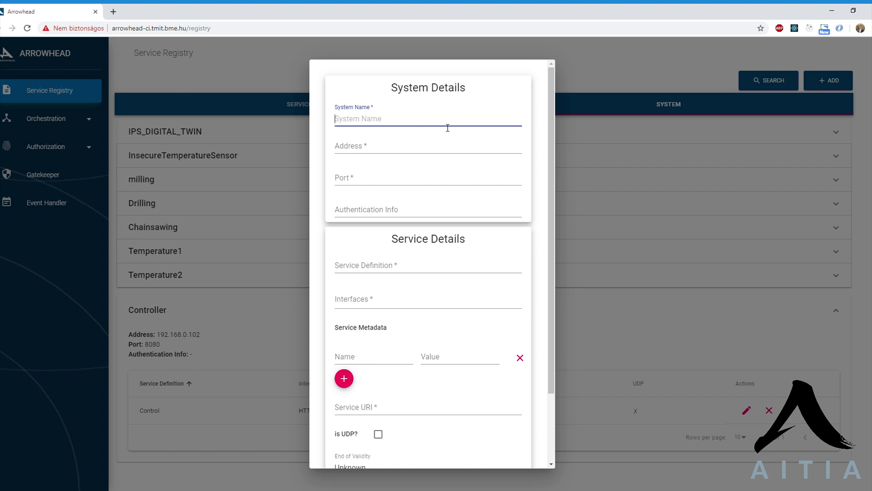
{"action": "type", "text": "Con"}
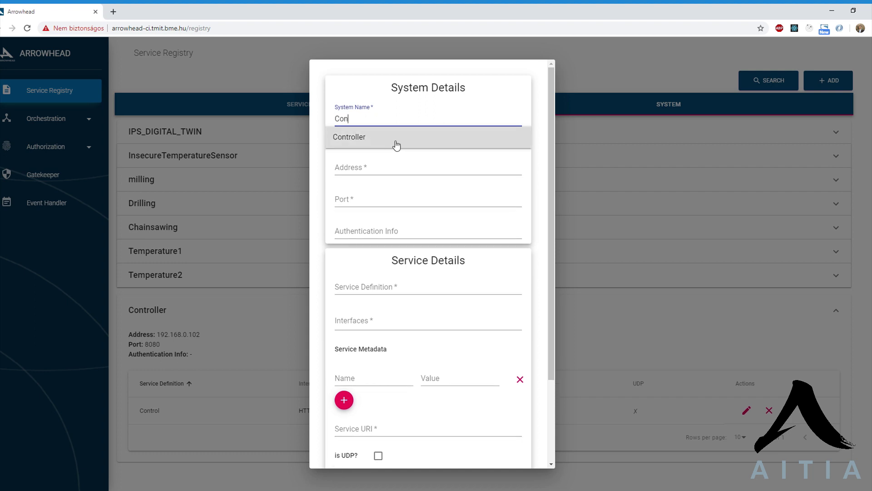
{"action": "left_click", "coordinate": [397, 145]}
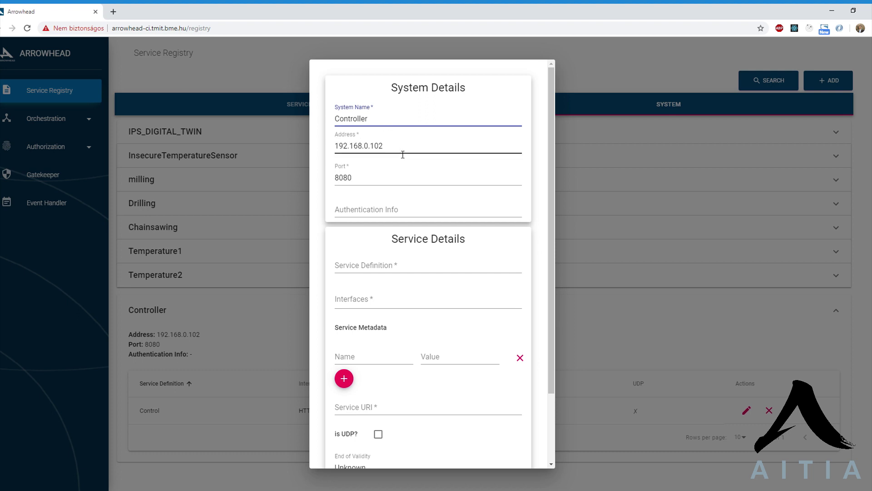
Step: Set the new entry's service definition to Report and add the interface MQTT-JSON-INSECURE-Azure
{"action": "left_click", "coordinate": [358, 268]}
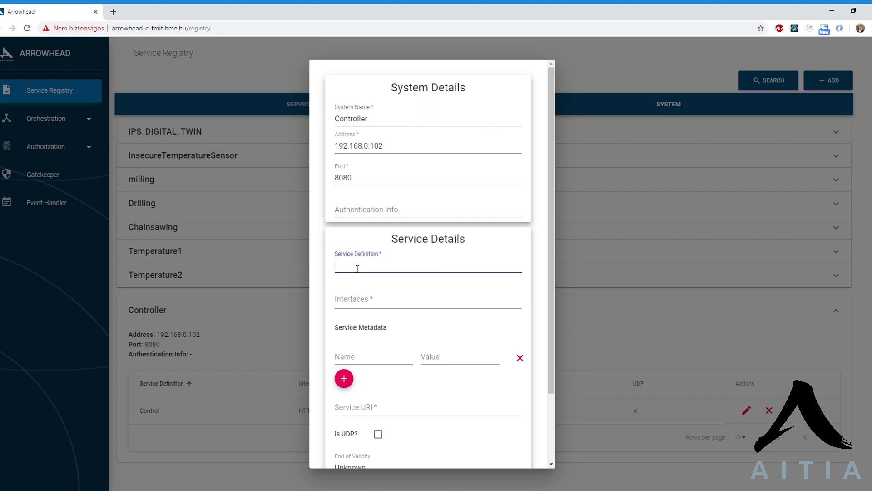
{"action": "type", "text": "Report"}
{"action": "left_click", "coordinate": [364, 306]}
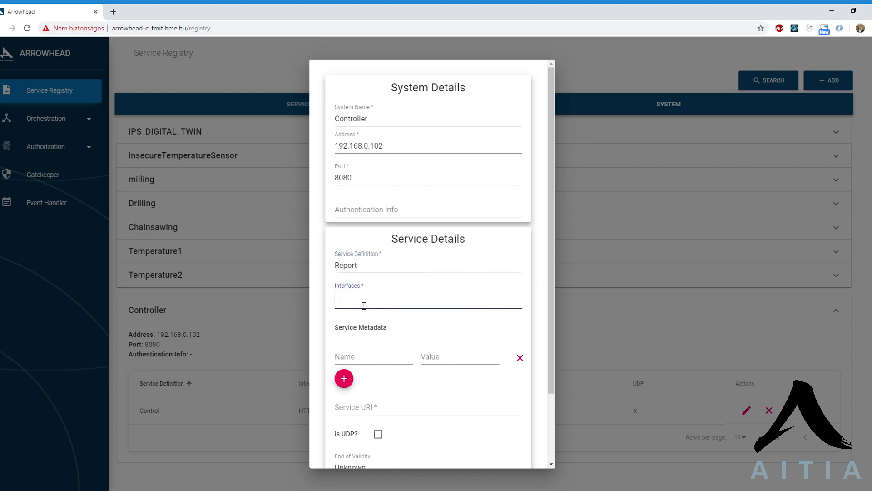
{"action": "type", "text": "MQTT-JSON-INSECURE-Azure"}
{"action": "key", "text": "Return"}
Step: Enter /reort as the Report service's URI and set its end of validity to April 30th at 00:00
{"action": "scroll", "coordinate": [361, 308], "scroll_direction": "down", "scroll_amount": 2}
{"action": "left_click", "coordinate": [355, 338]}
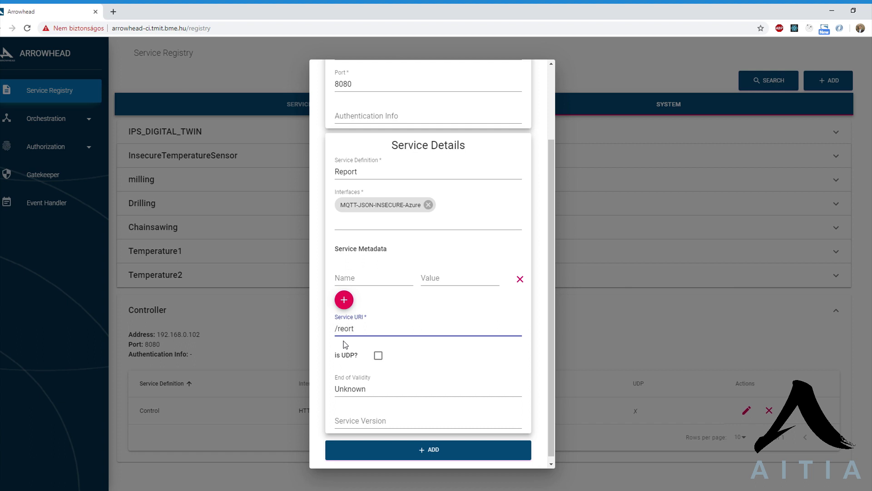
{"action": "left_click", "coordinate": [385, 388]}
{"action": "left_click", "coordinate": [417, 331]}
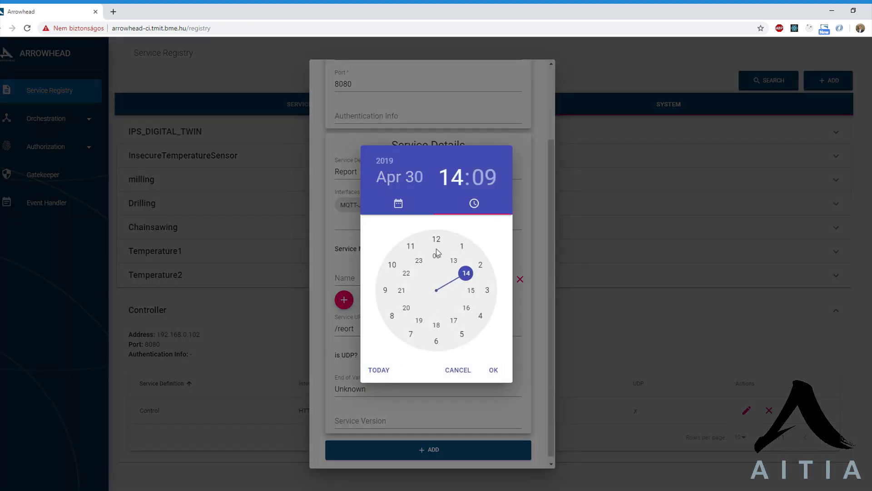
{"action": "left_click", "coordinate": [437, 254]}
{"action": "left_click", "coordinate": [438, 240]}
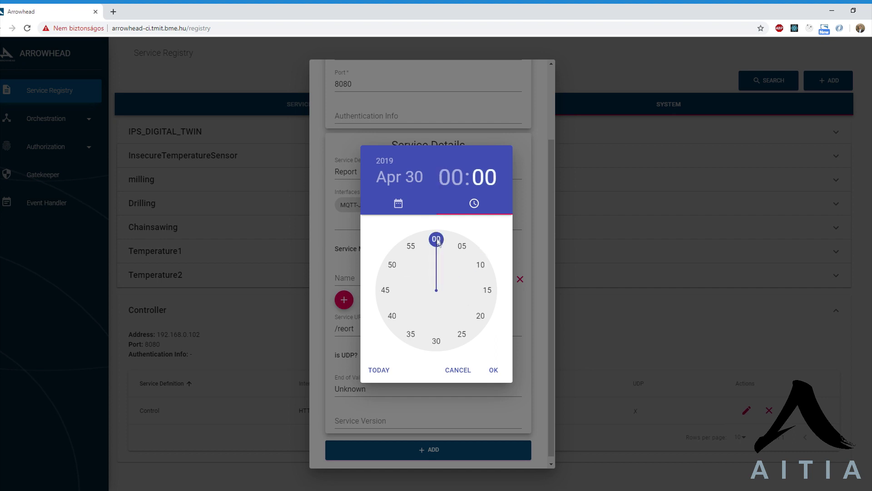
{"action": "left_click", "coordinate": [493, 370]}
Step: Set the Report service's version to 1 and add the entry to the registry
{"action": "left_click", "coordinate": [396, 420]}
{"action": "type", "text": "1"}
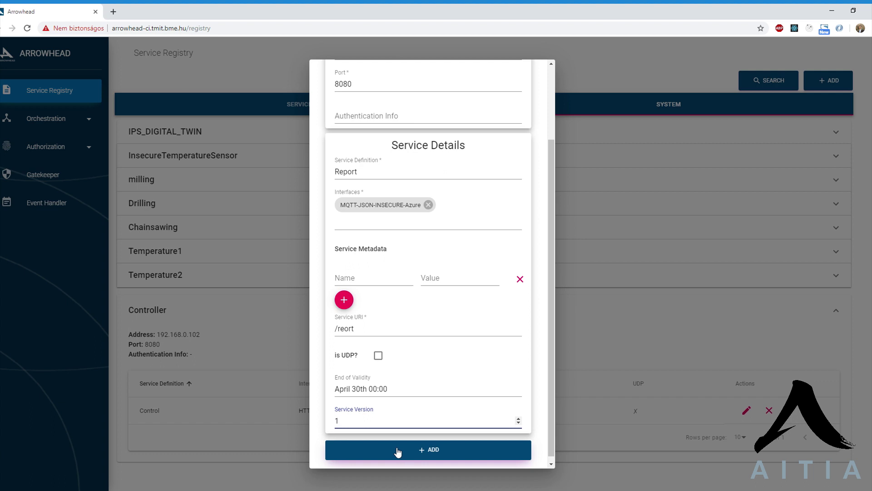
{"action": "left_click", "coordinate": [397, 451]}
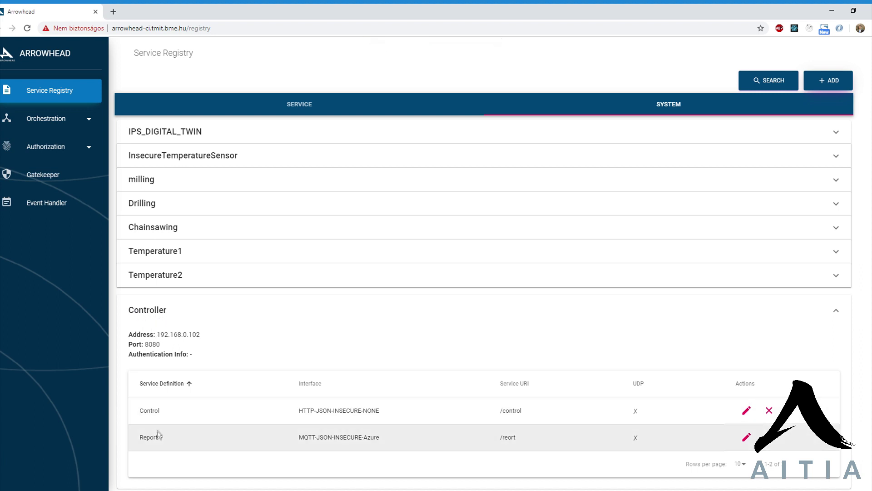
Step: List the registry by service and correct the service URI of the Controller's Report entry to /report
{"action": "left_click", "coordinate": [390, 114]}
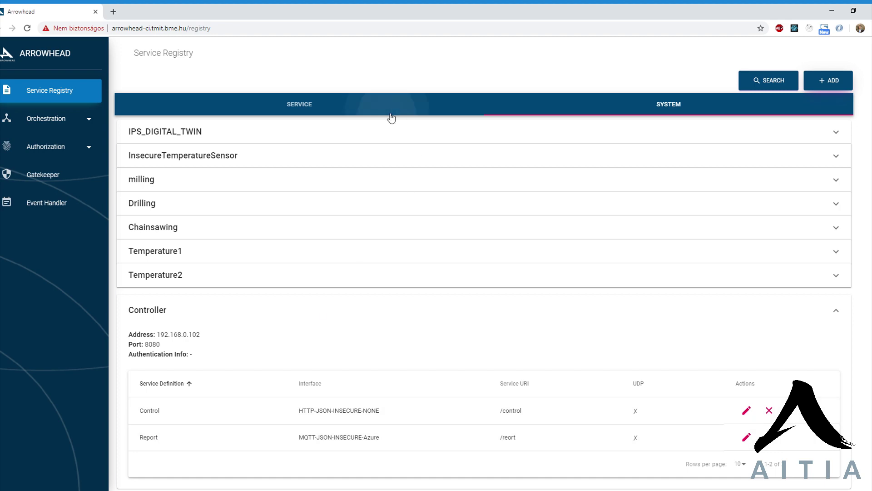
{"action": "scroll", "coordinate": [227, 456], "scroll_direction": "down", "scroll_amount": 2}
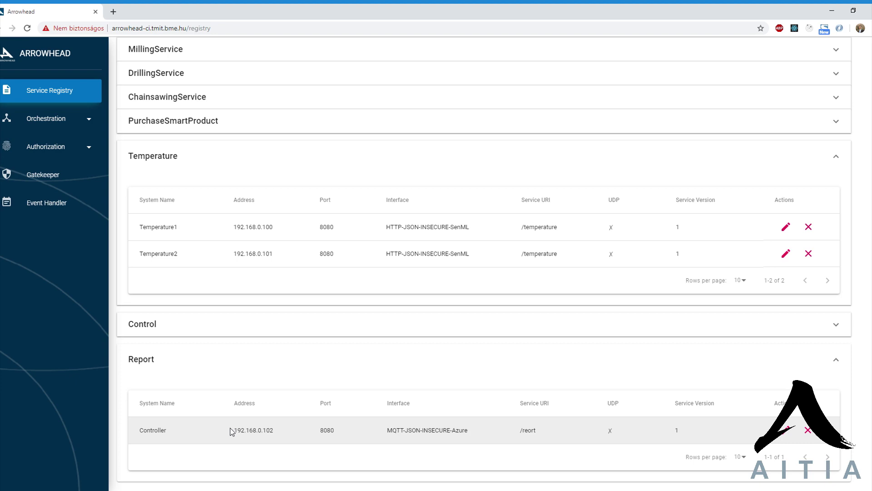
{"action": "left_click", "coordinate": [784, 431]}
{"action": "scroll", "coordinate": [344, 342], "scroll_direction": "down", "scroll_amount": 3}
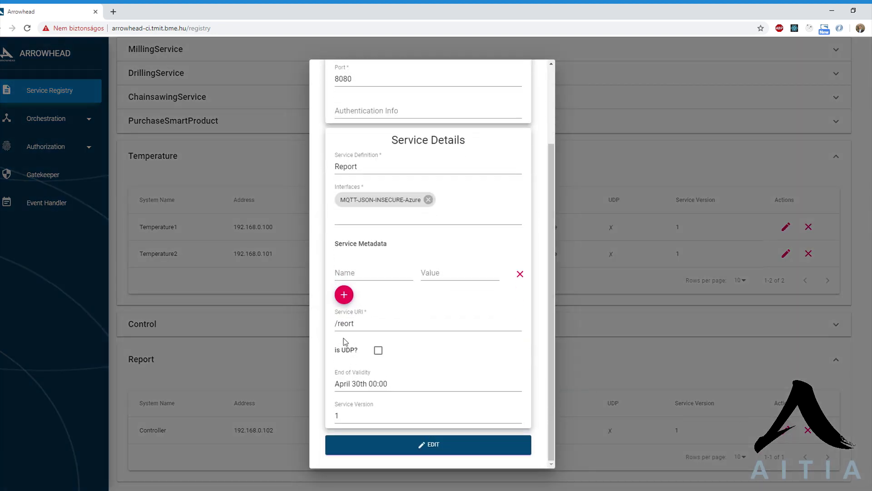
{"action": "left_click_drag", "start_coordinate": [344, 323], "coordinate": [341, 323]}
{"action": "type", "text": "ep"}
{"action": "left_click", "coordinate": [425, 444]}
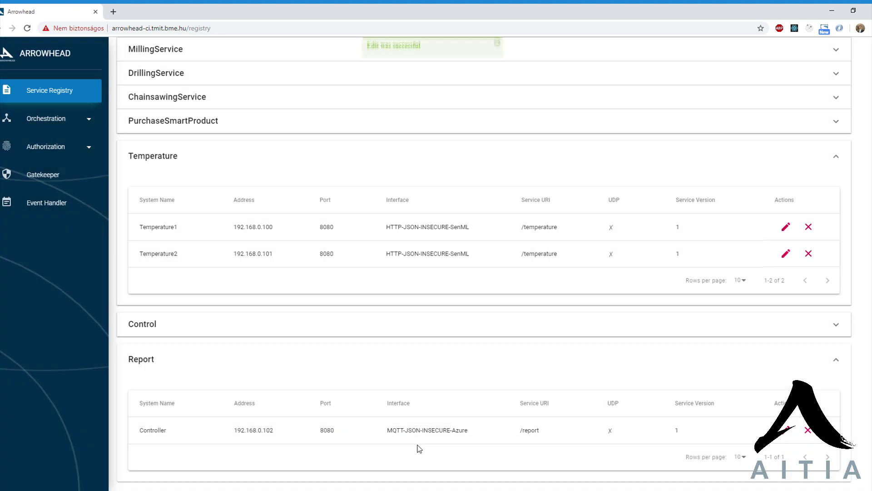
{"action": "left_click_drag", "start_coordinate": [543, 433], "coordinate": [511, 427]}
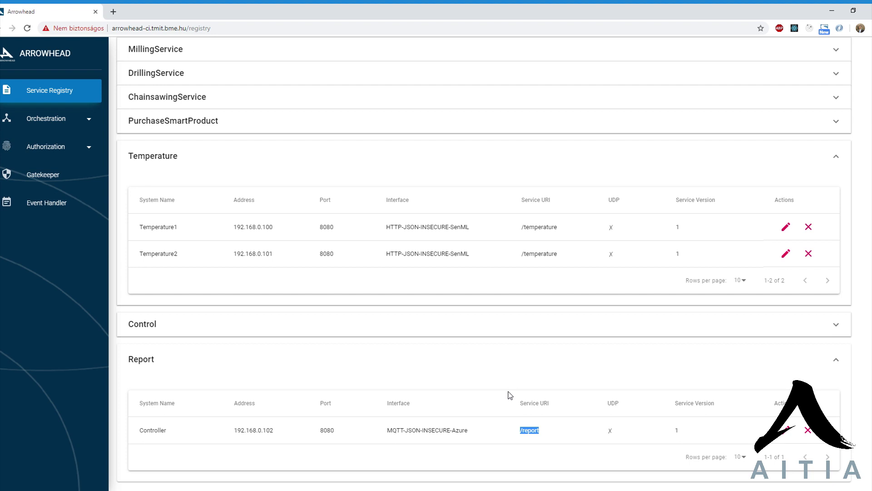
Step: Start a new intracloud authorization rule with Controller as the consumer system and Temperature as the consumed service
{"action": "left_click", "coordinate": [90, 150]}
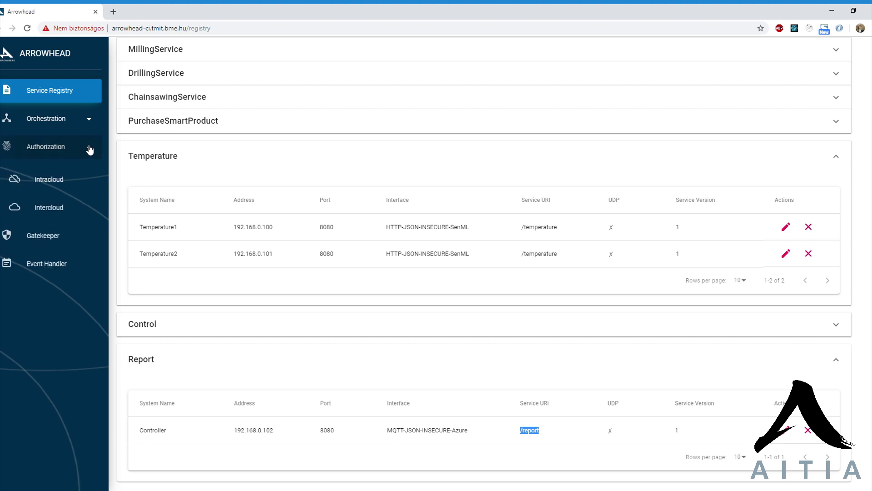
{"action": "left_click", "coordinate": [50, 188]}
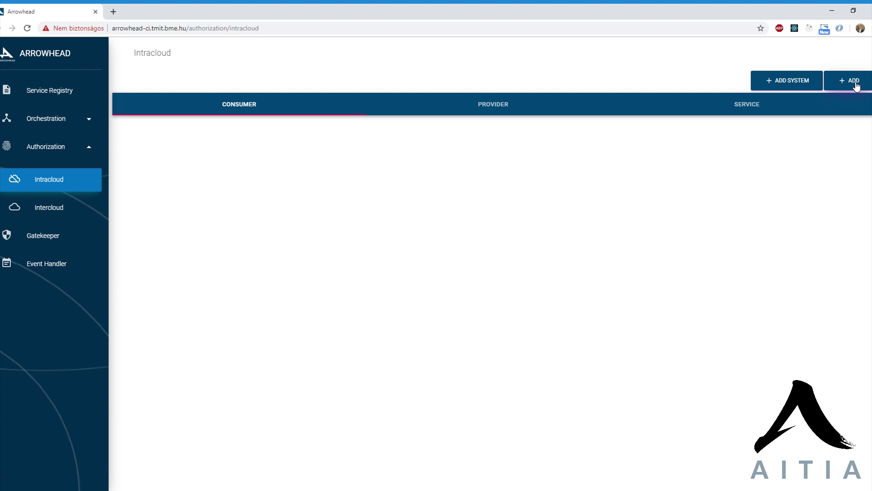
{"action": "left_click", "coordinate": [857, 87]}
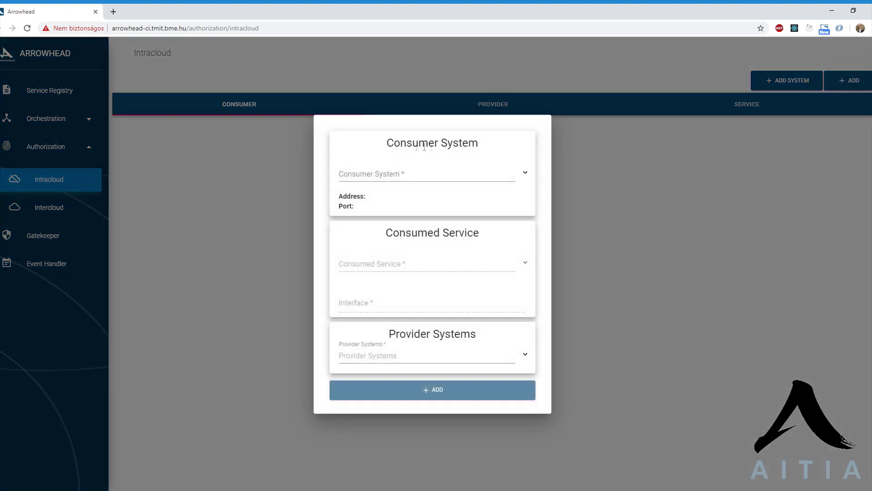
{"action": "left_click", "coordinate": [526, 178]}
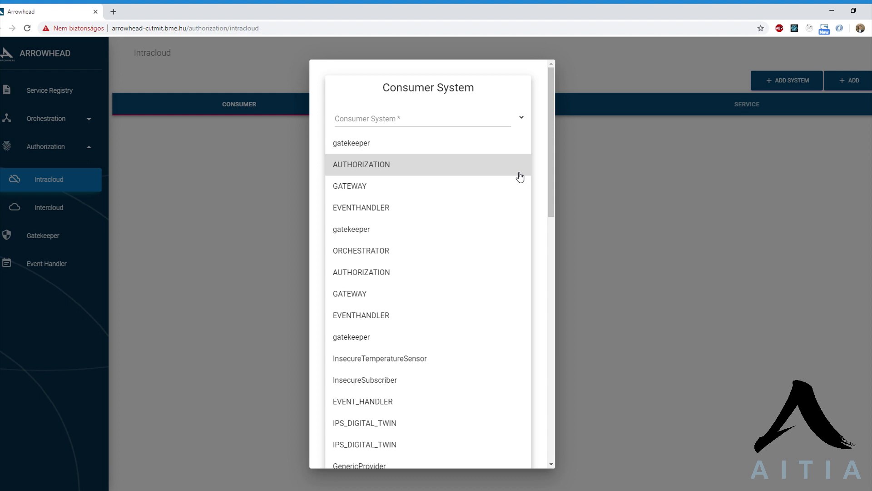
{"action": "left_click", "coordinate": [427, 122]}
{"action": "type", "text": "Con"}
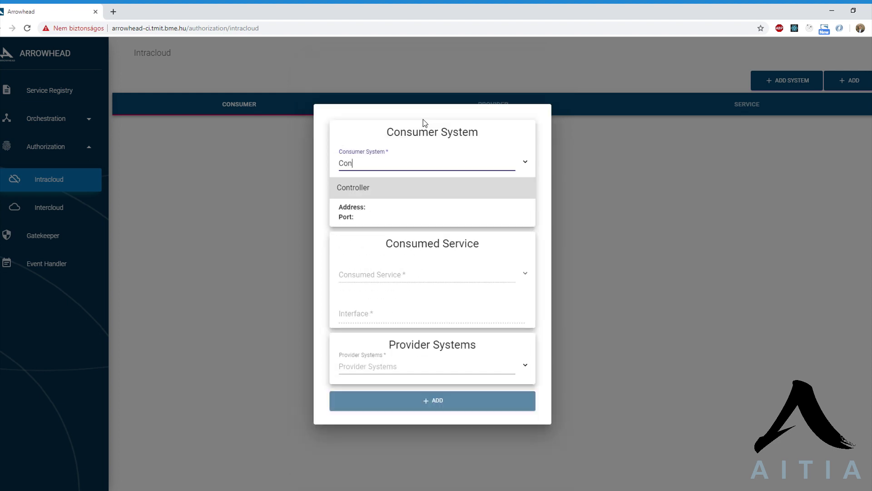
{"action": "left_click", "coordinate": [366, 195]}
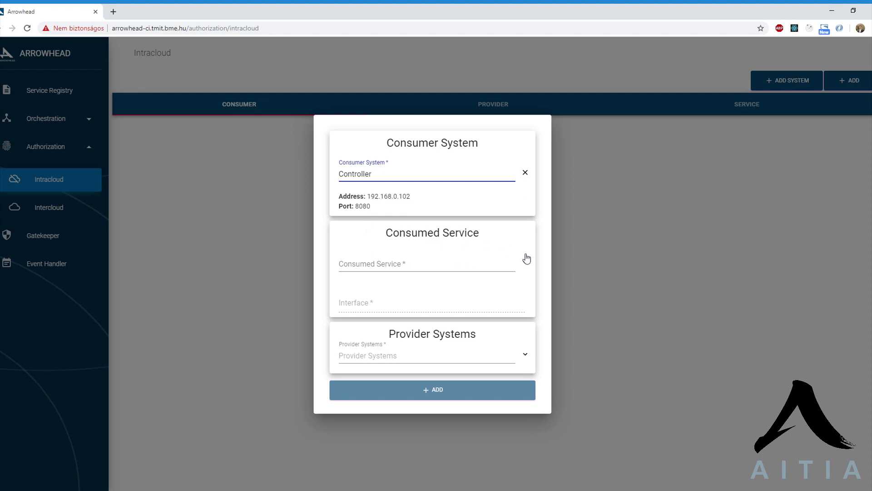
{"action": "left_click", "coordinate": [484, 262]}
{"action": "type", "text": "Tem"}
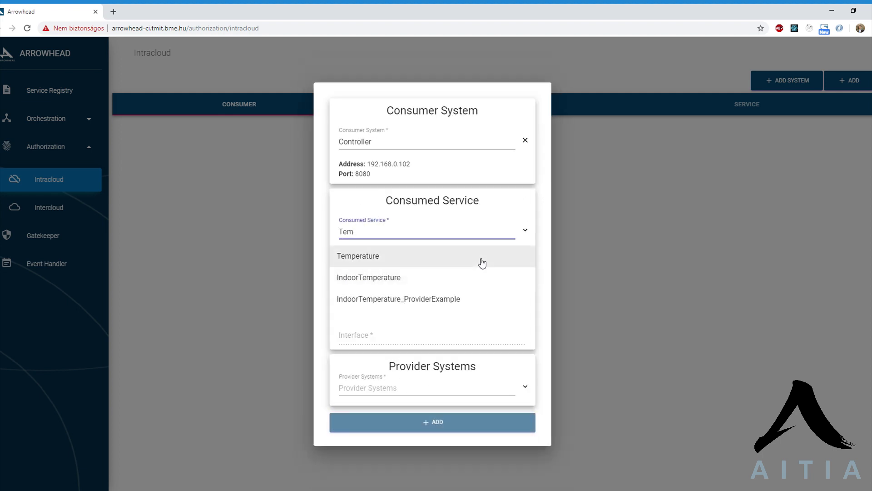
{"action": "left_click", "coordinate": [483, 262]}
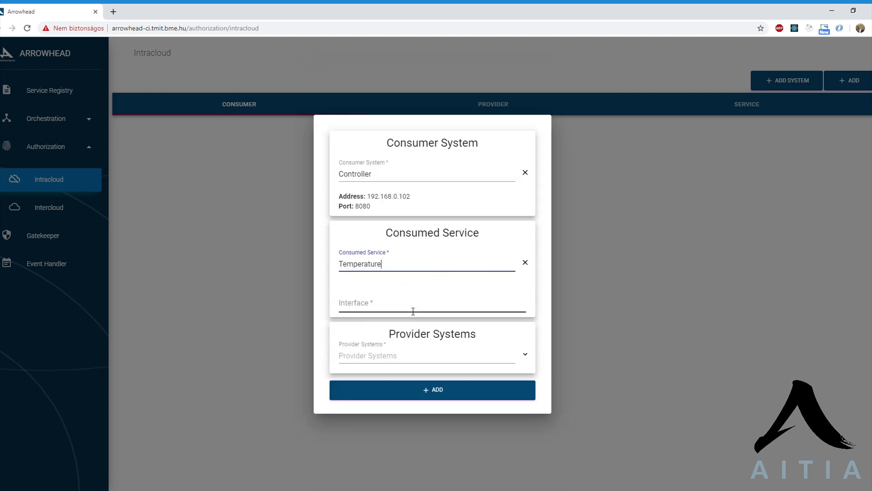
Step: Add Temperature1 and Temperature2 as the rule's provider systems, save the rule and expand the Controller consumer's entry
{"action": "left_click", "coordinate": [410, 359]}
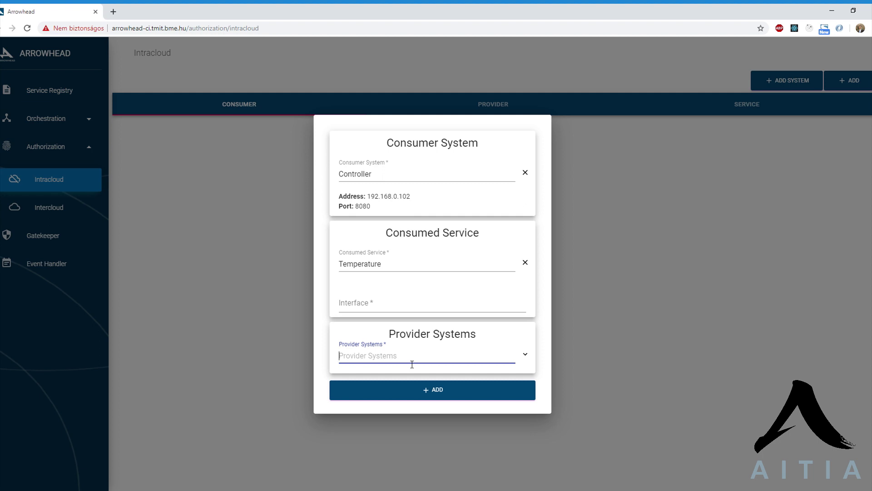
{"action": "type", "text": "Temper"}
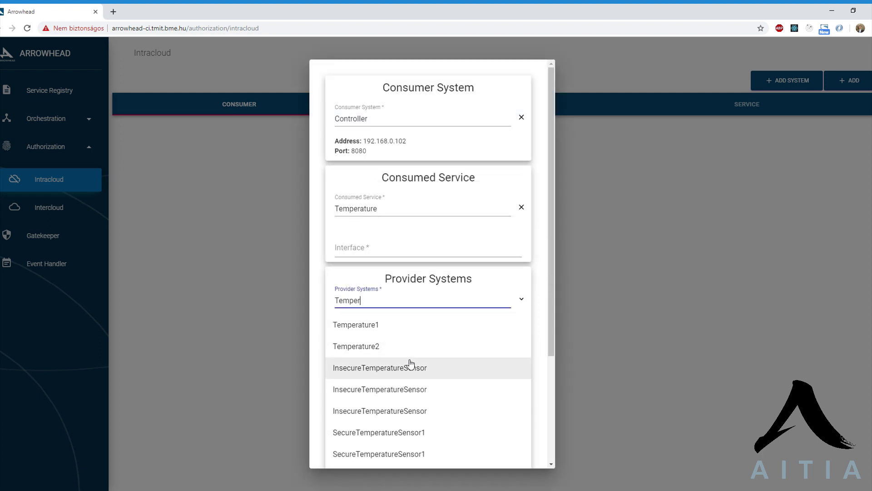
{"action": "left_click", "coordinate": [434, 325]}
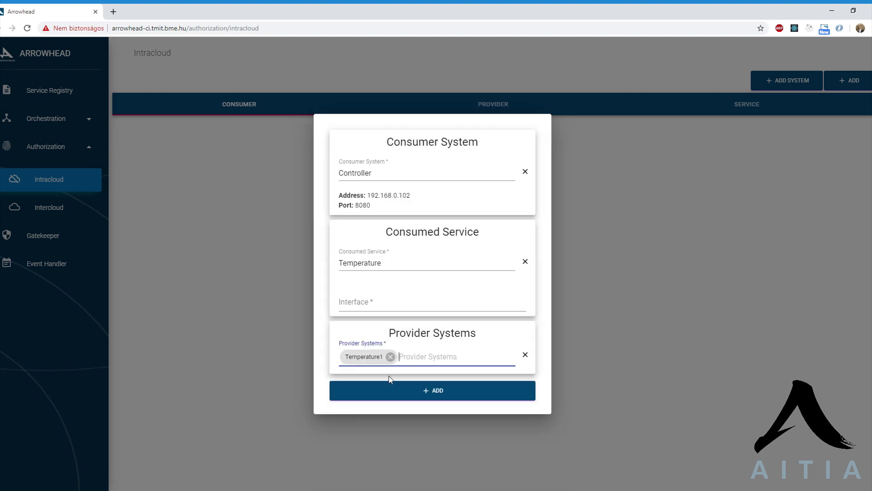
{"action": "type", "text": "Temper"}
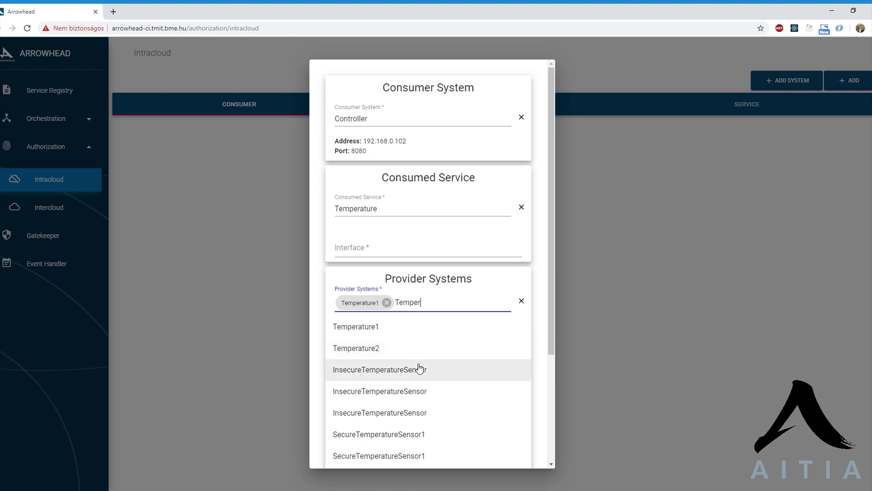
{"action": "left_click", "coordinate": [416, 355]}
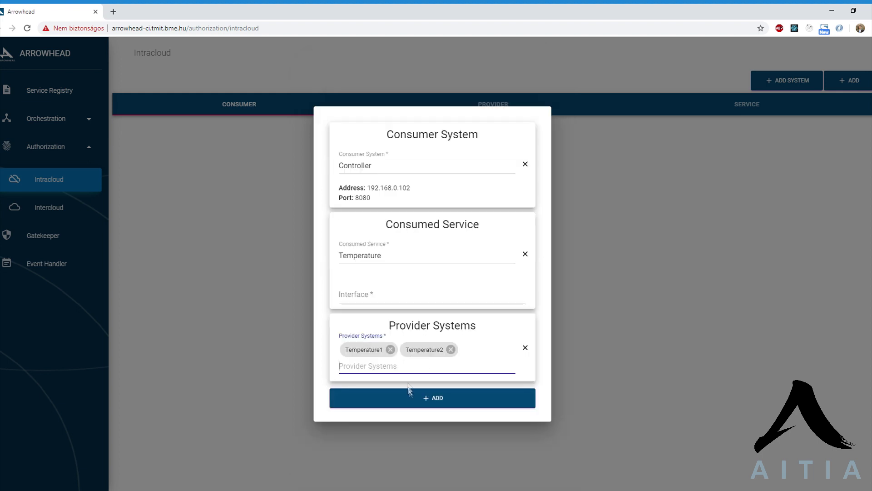
{"action": "left_click", "coordinate": [424, 400]}
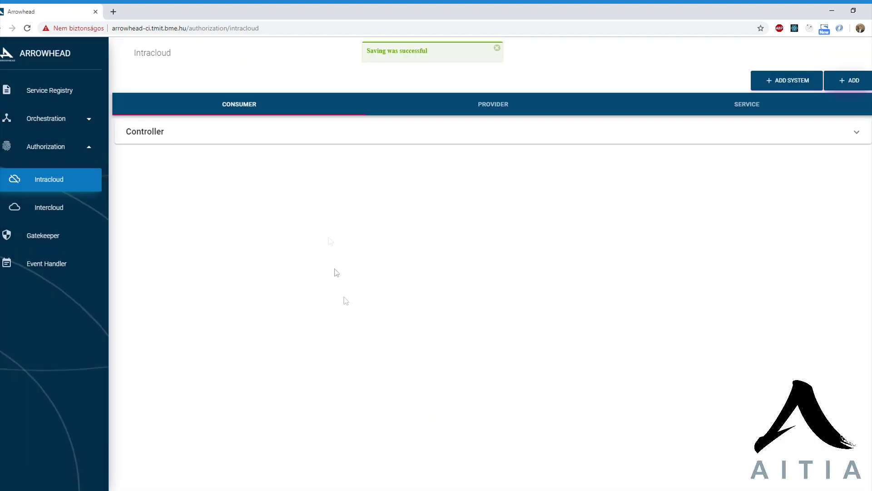
{"action": "left_click", "coordinate": [346, 132]}
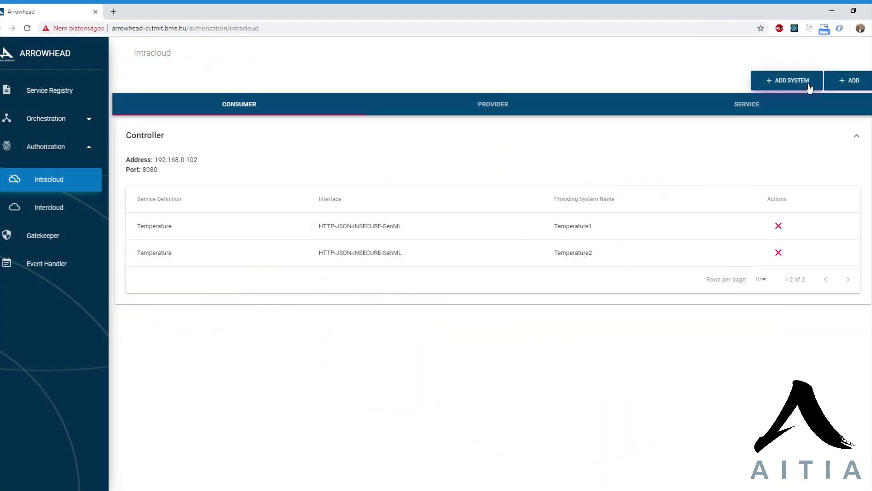
Step: Add a new system named Actuator with address 192.168.0.103 and port 8080
{"action": "left_click", "coordinate": [805, 83]}
{"action": "left_click", "coordinate": [390, 208]}
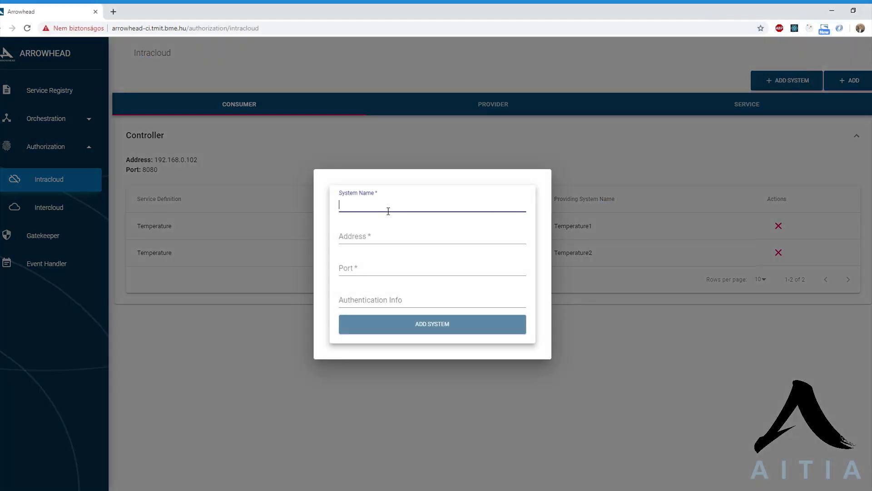
{"action": "type", "text": "Actuator"}
{"action": "key", "text": "Tab"}
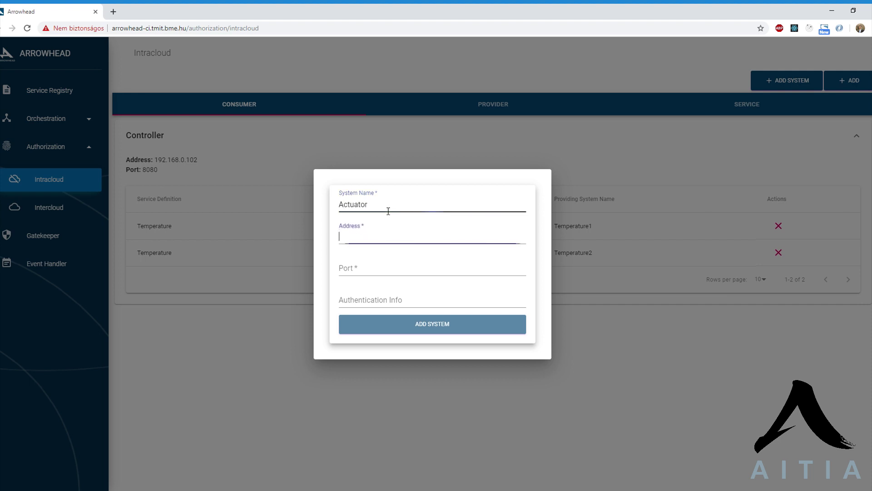
{"action": "type", "text": "192.168.0.103"}
{"action": "key", "text": "Tab"}
{"action": "type", "text": "8080"}
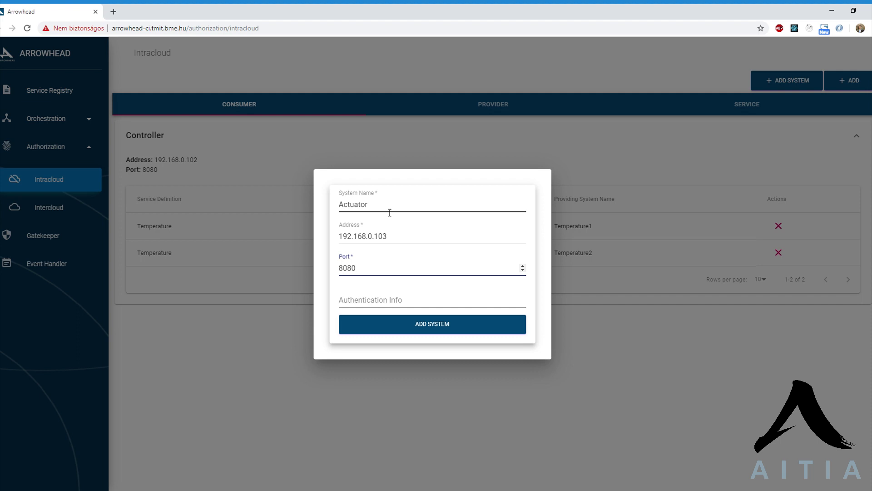
{"action": "left_click", "coordinate": [430, 326]}
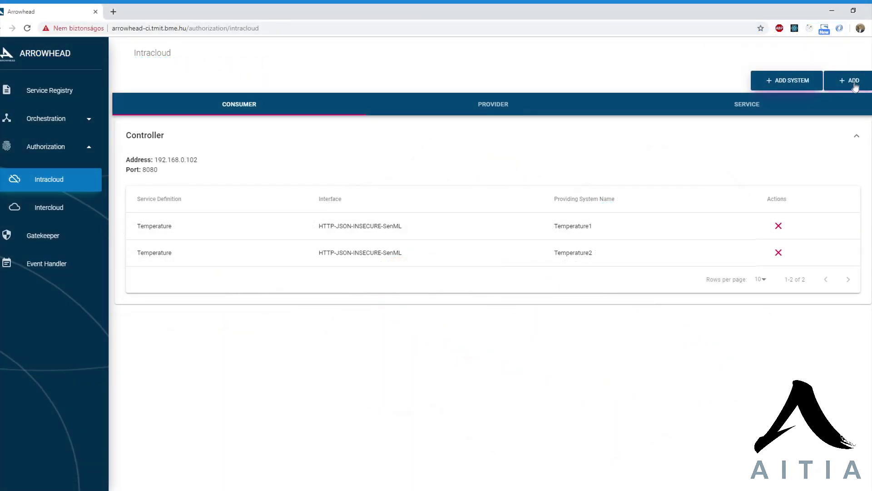
Step: Start another intracloud authorization rule with Actuator as the consumer system and Control as the consumed service
{"action": "left_click", "coordinate": [856, 81]}
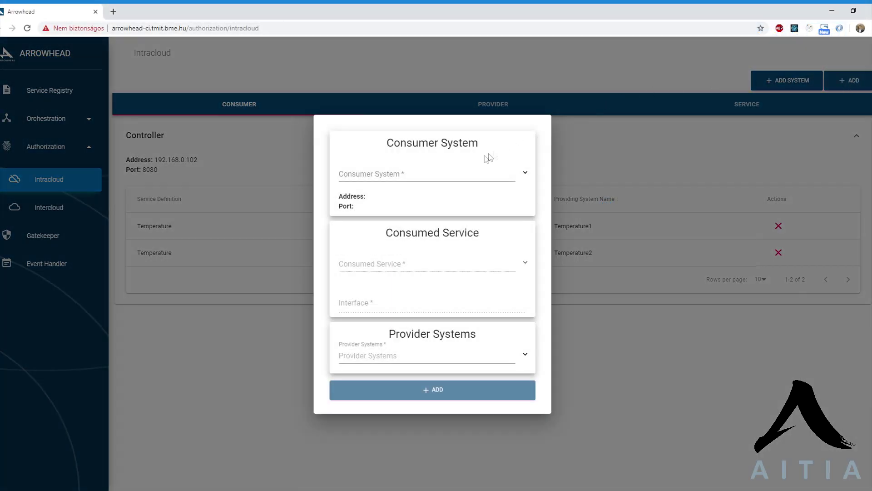
{"action": "left_click", "coordinate": [452, 179]}
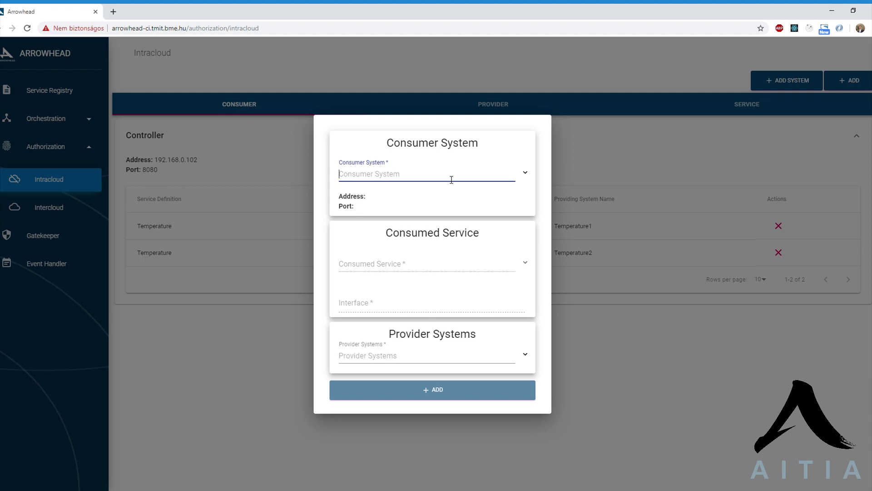
{"action": "type", "text": "Actu"}
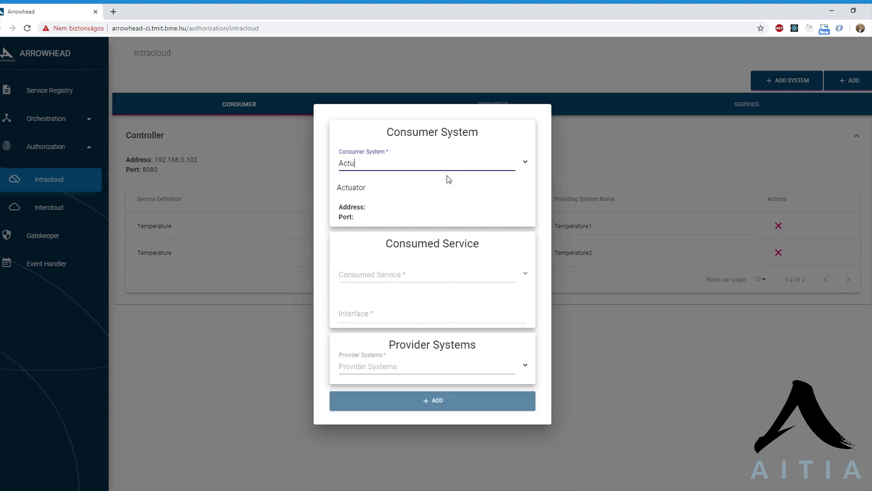
{"action": "left_click", "coordinate": [424, 188]}
{"action": "left_click", "coordinate": [404, 267]}
{"action": "type", "text": "Contr"}
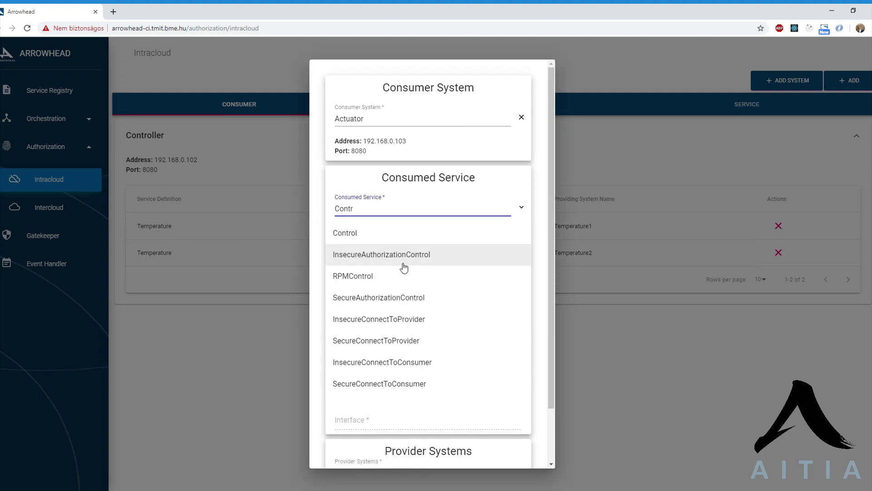
{"action": "left_click", "coordinate": [430, 236]}
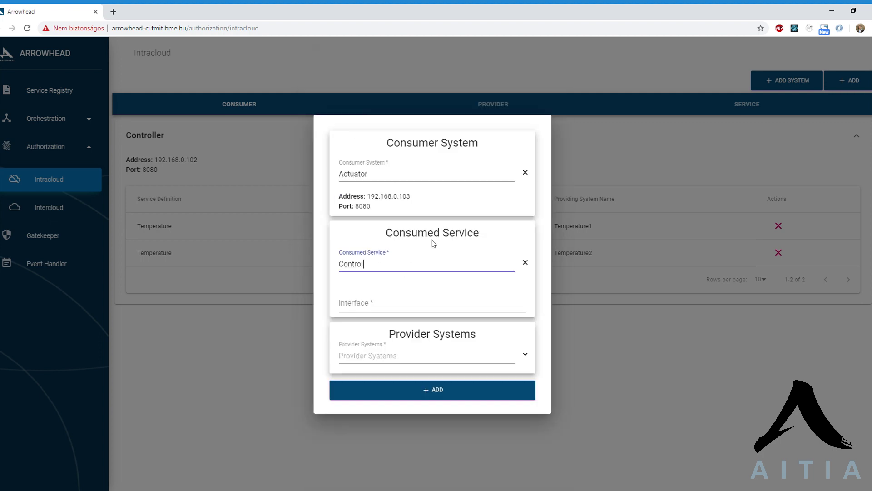
Step: Set Controller as the provider system for Actuator's rule, save the rule and expand the Actuator entry
{"action": "left_click", "coordinate": [386, 362]}
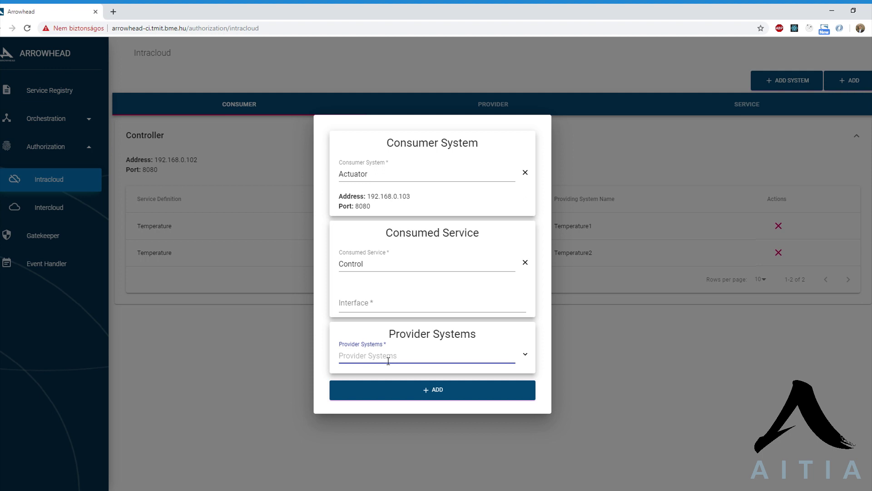
{"action": "type", "text": "Co"}
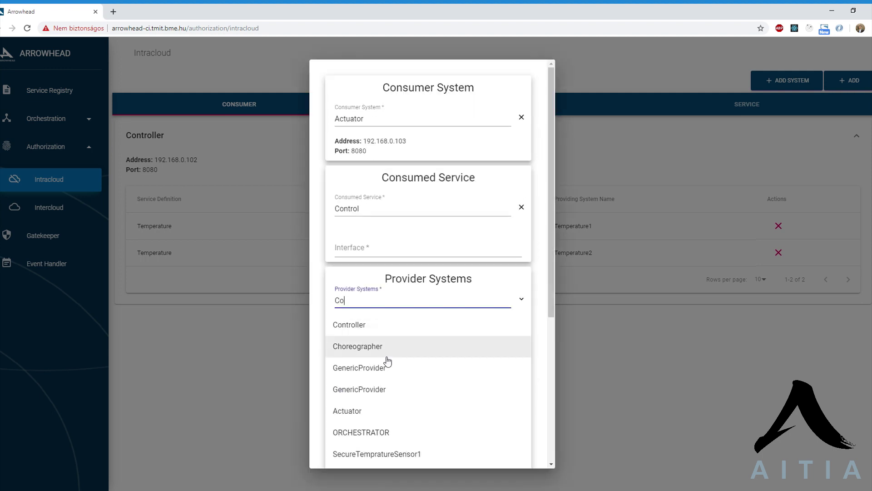
{"action": "left_click", "coordinate": [396, 325]}
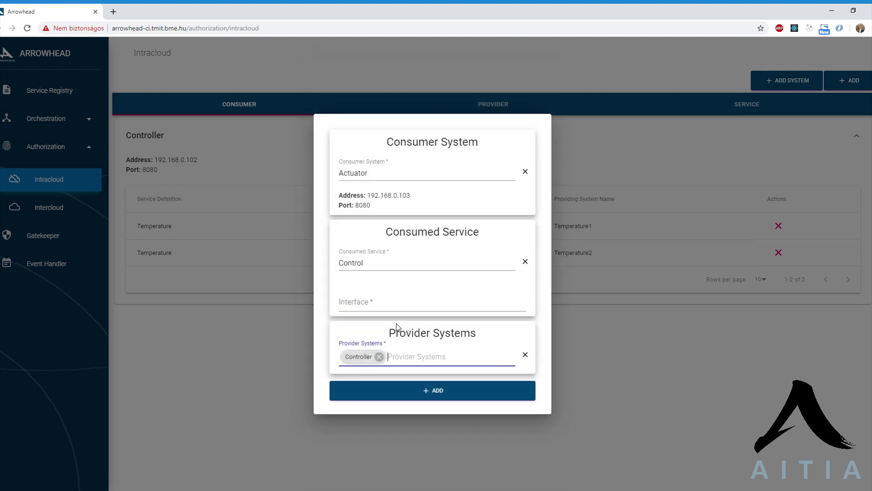
{"action": "left_click", "coordinate": [402, 400]}
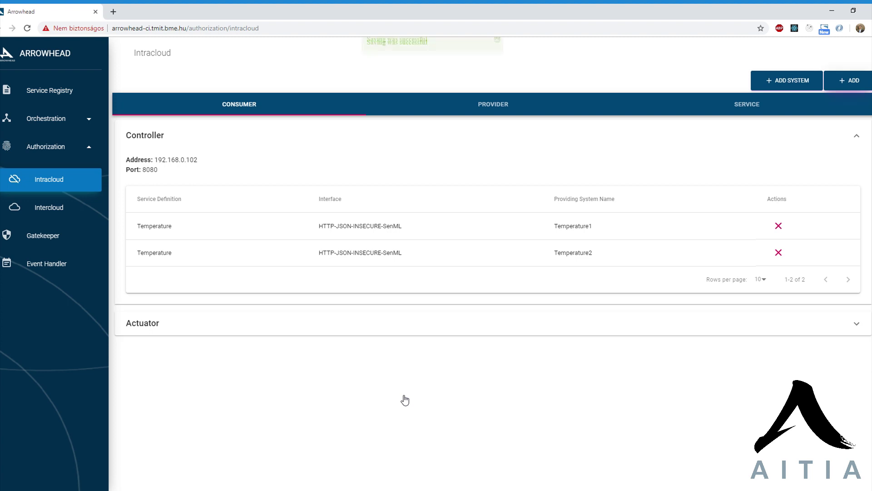
{"action": "left_click", "coordinate": [344, 334]}
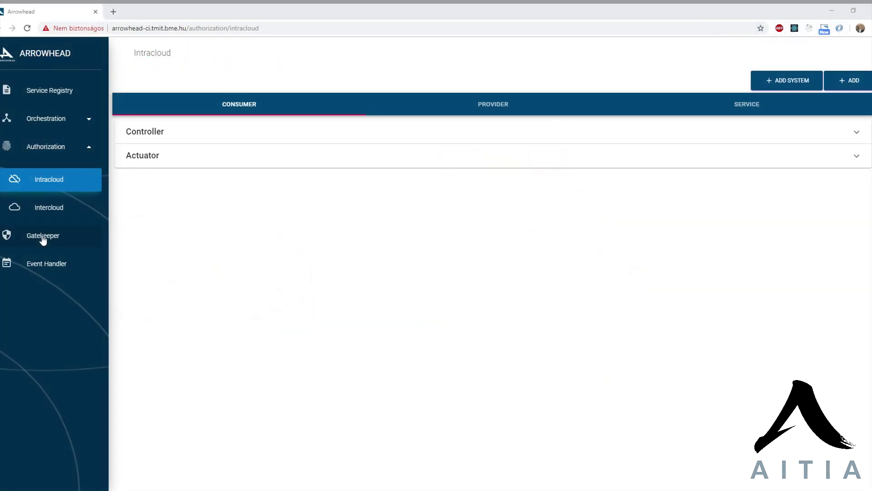
Step: Start a new neighborhood cloud in the Gatekeeper with operator Microsoft and cloud name Azure
{"action": "left_click", "coordinate": [43, 237]}
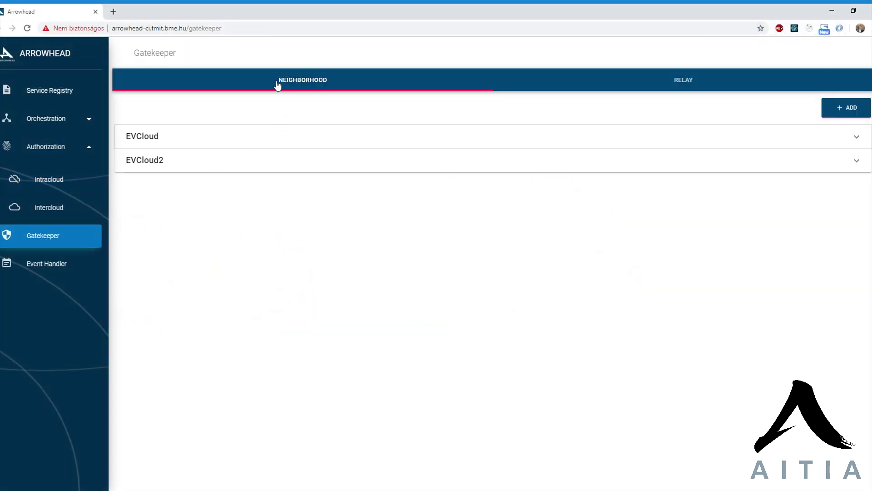
{"action": "left_click", "coordinate": [855, 110]}
{"action": "left_click", "coordinate": [413, 168]}
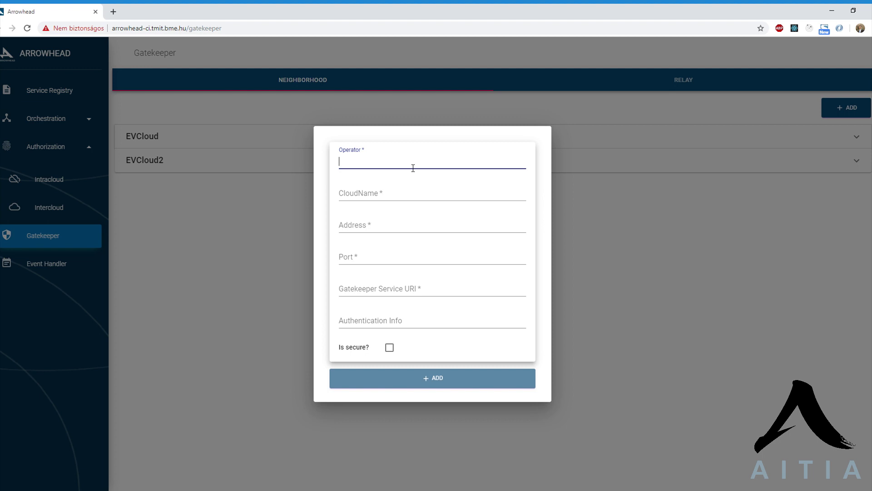
{"action": "type", "text": "Microsoft"}
{"action": "key", "text": "Tab"}
{"action": "type", "text": "Azure"}
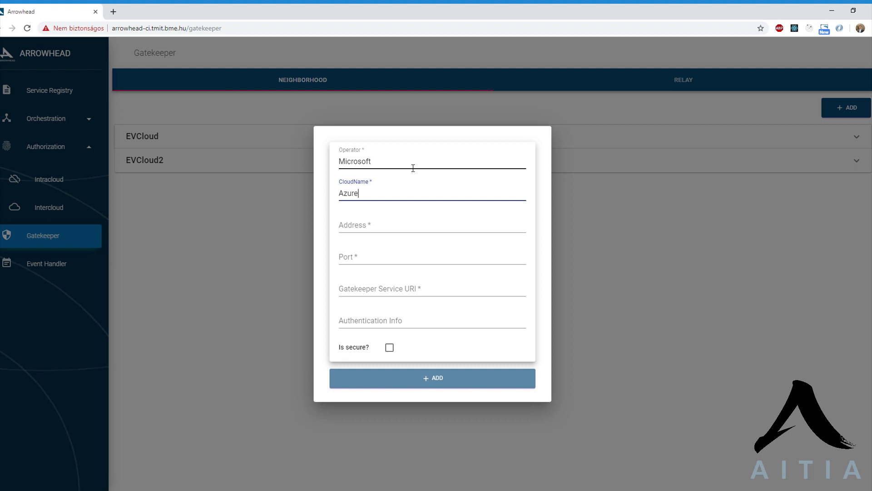
Step: Set the Azure cloud's address to portal.azure.com and its port to 8080
{"action": "key", "text": "Tab"}
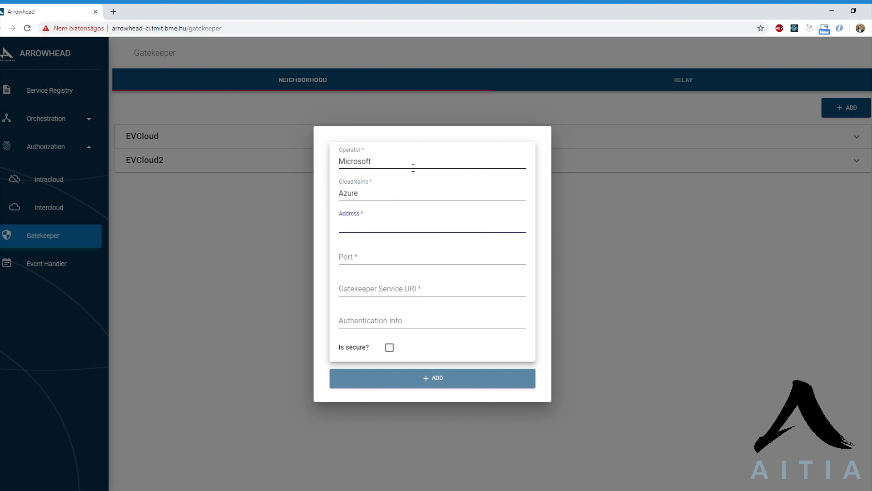
{"action": "type", "text": "portal.azure.com"}
{"action": "key", "text": "Tab"}
{"action": "type", "text": "8080"}
Step: Set the Azure cloud's Gatekeeper service URI to /report, save the neighborhood cloud and expand its entry
{"action": "key", "text": "Tab"}
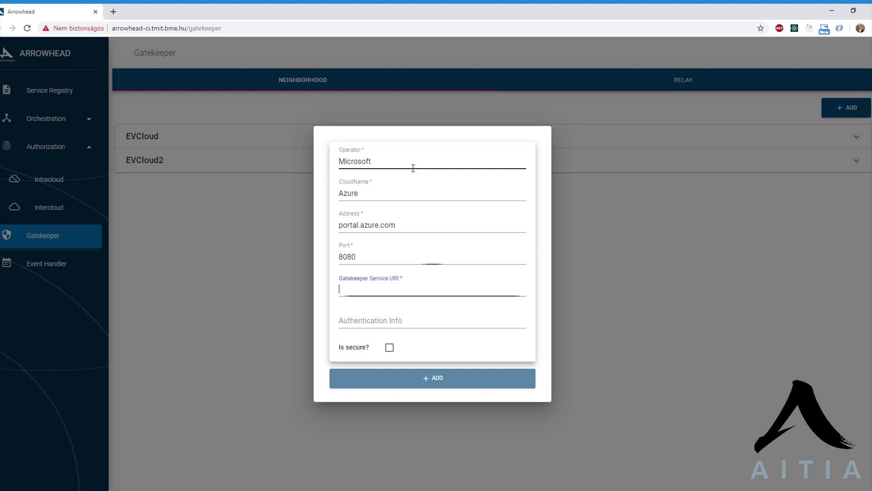
{"action": "type", "text": "/reooi"}
{"action": "key", "text": "BackSpace"}
{"action": "key", "text": "BackSpace"}
{"action": "key", "text": "BackSpace"}
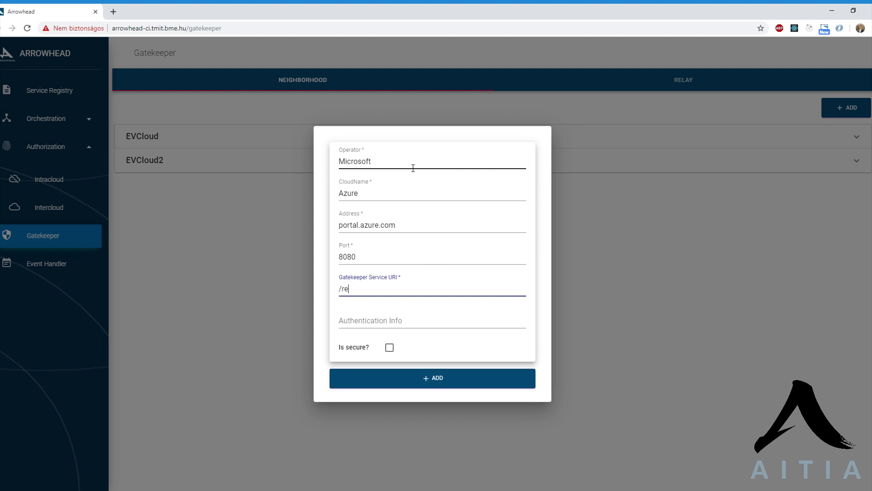
{"action": "type", "text": "port"}
{"action": "left_click", "coordinate": [412, 383]}
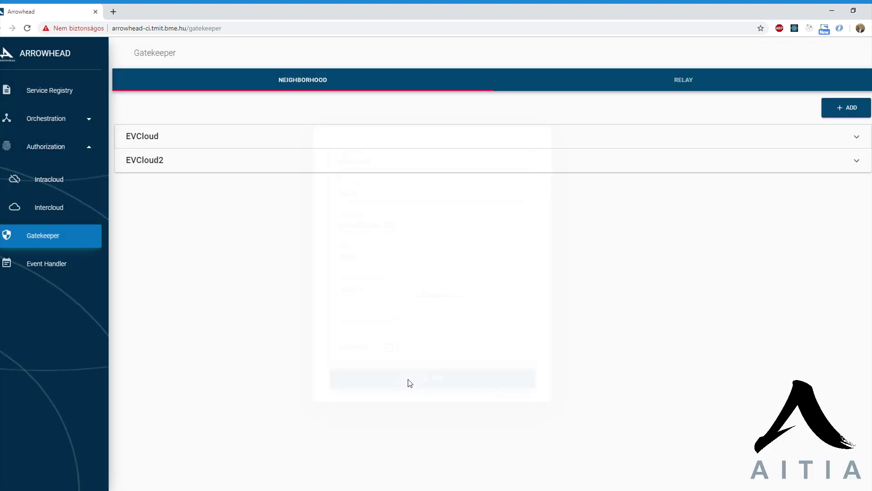
{"action": "left_click", "coordinate": [414, 189]}
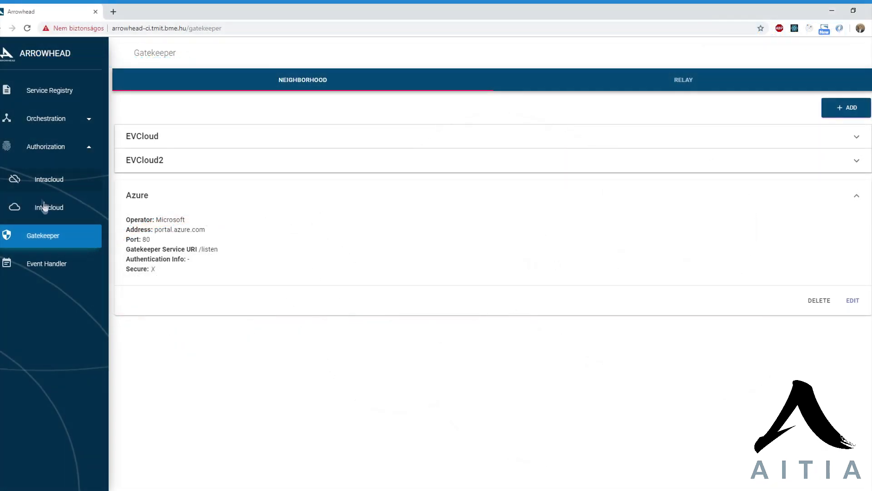
Step: Start a new intercloud authorization rule and choose the existing Azure cloud for it
{"action": "left_click", "coordinate": [44, 207]}
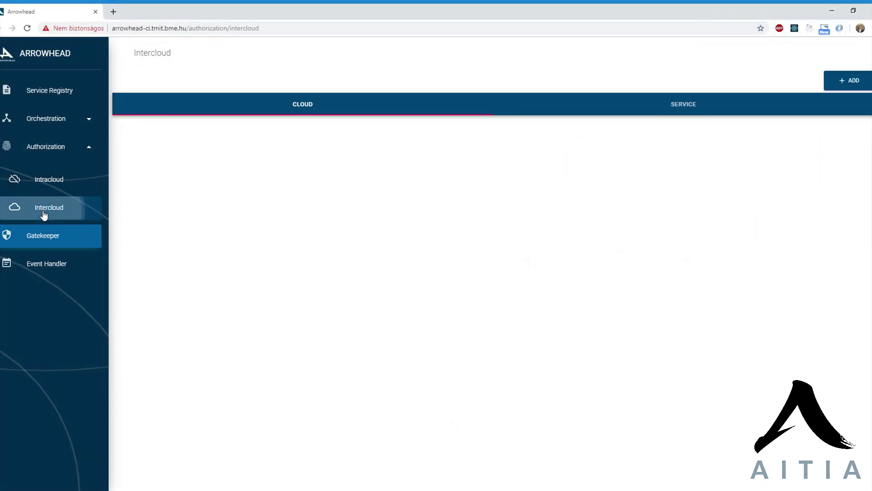
{"action": "left_click", "coordinate": [830, 90]}
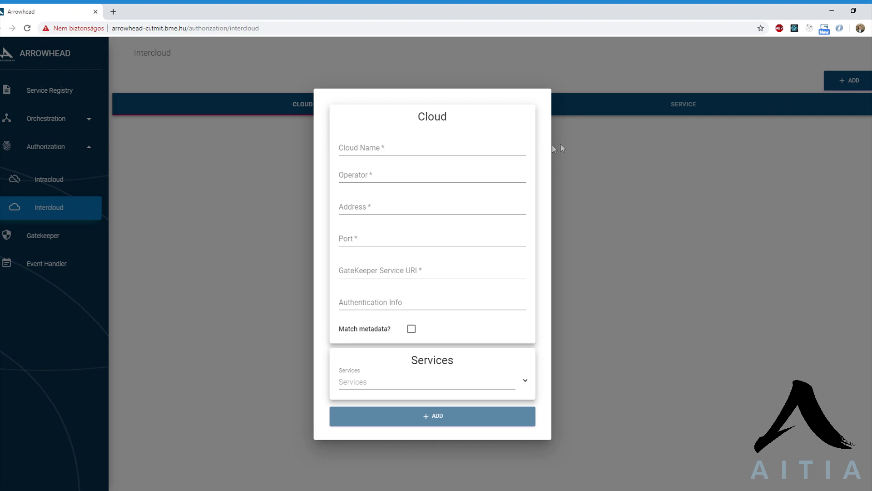
{"action": "left_click", "coordinate": [518, 153]}
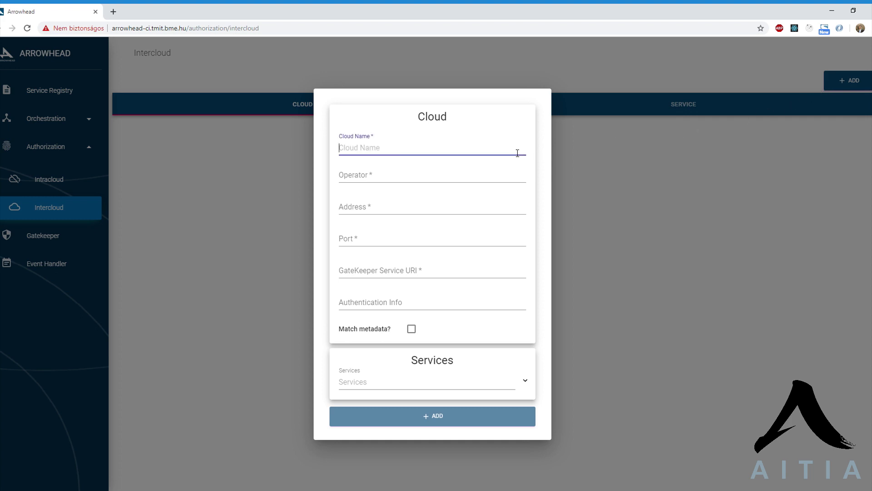
{"action": "type", "text": "A"}
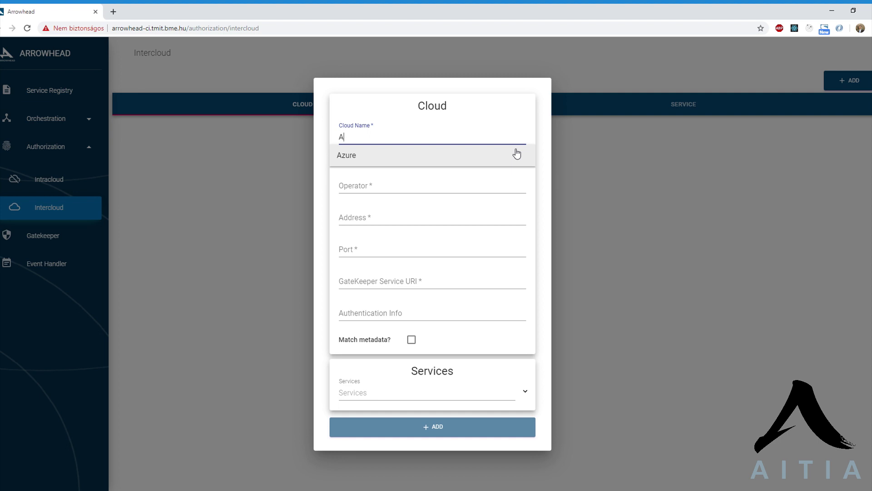
{"action": "left_click", "coordinate": [495, 158]}
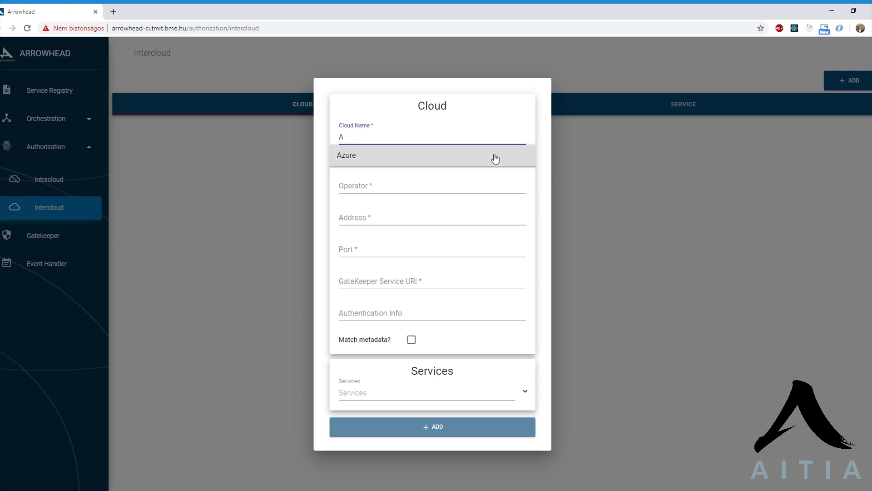
{"action": "left_click", "coordinate": [496, 158]}
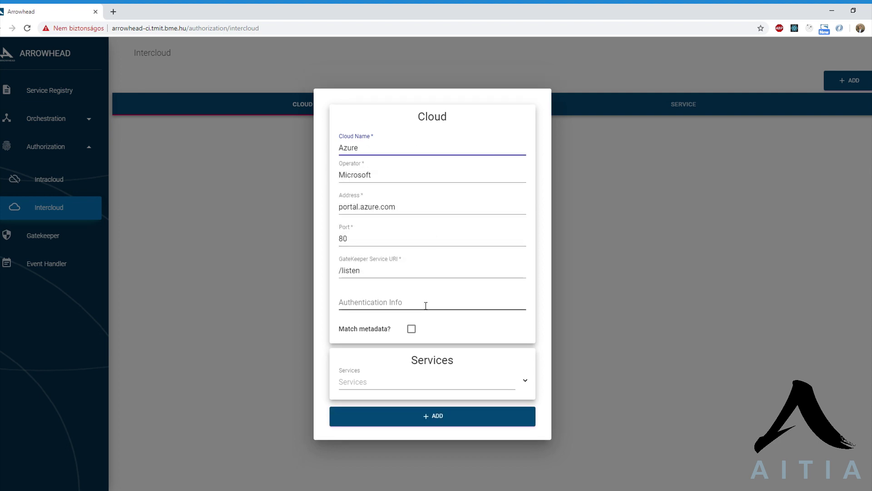
Step: Add the Report service to Azure's intercloud rule, save the rule and expand the Azure entry
{"action": "left_click", "coordinate": [516, 389]}
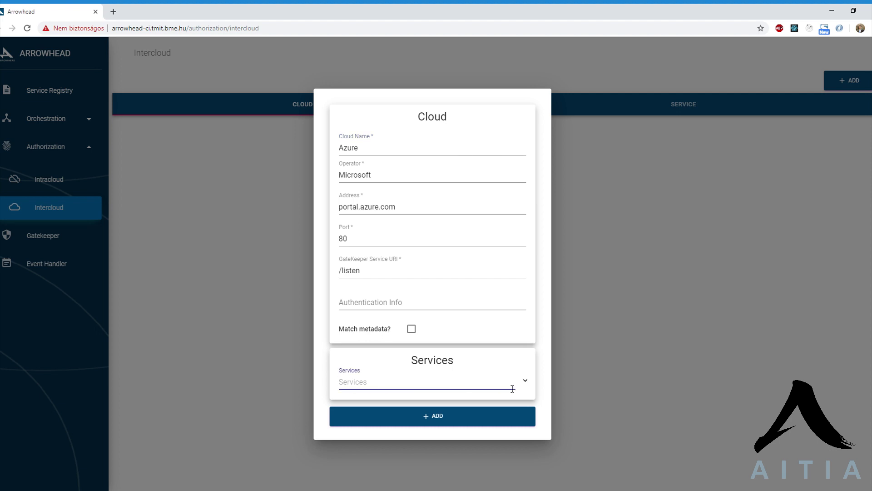
{"action": "type", "text": "re"}
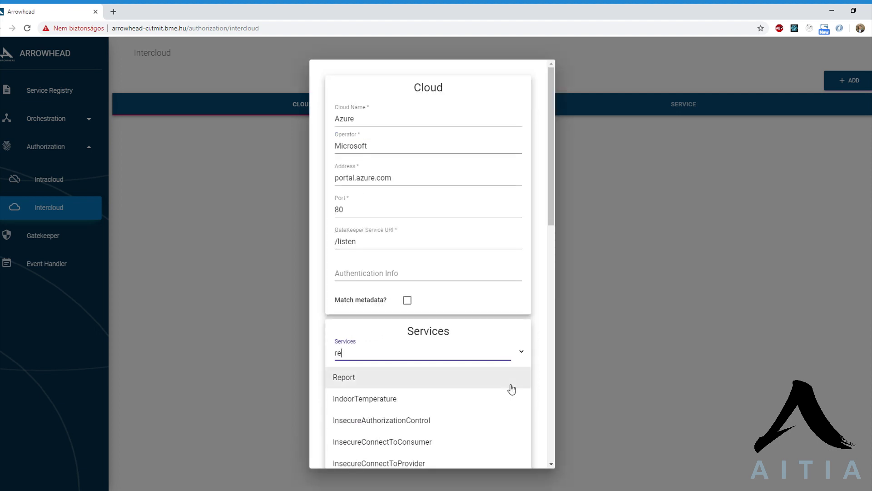
{"action": "left_click", "coordinate": [511, 387]}
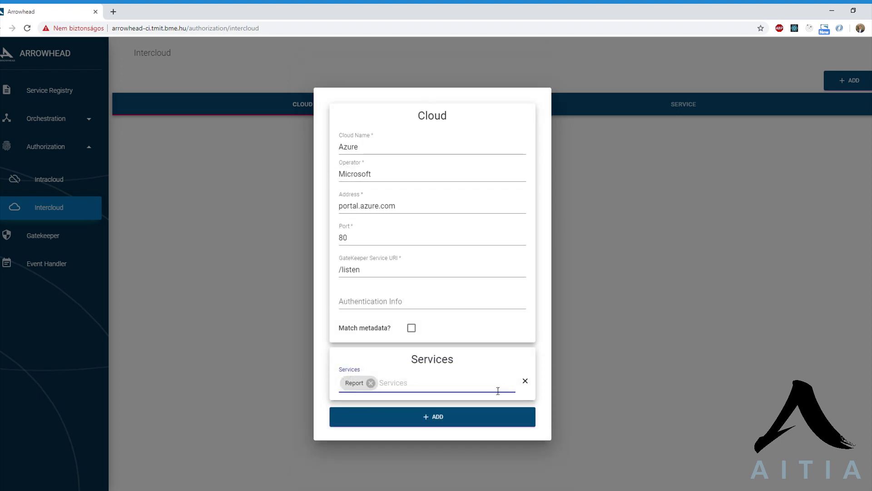
{"action": "left_click", "coordinate": [467, 426]}
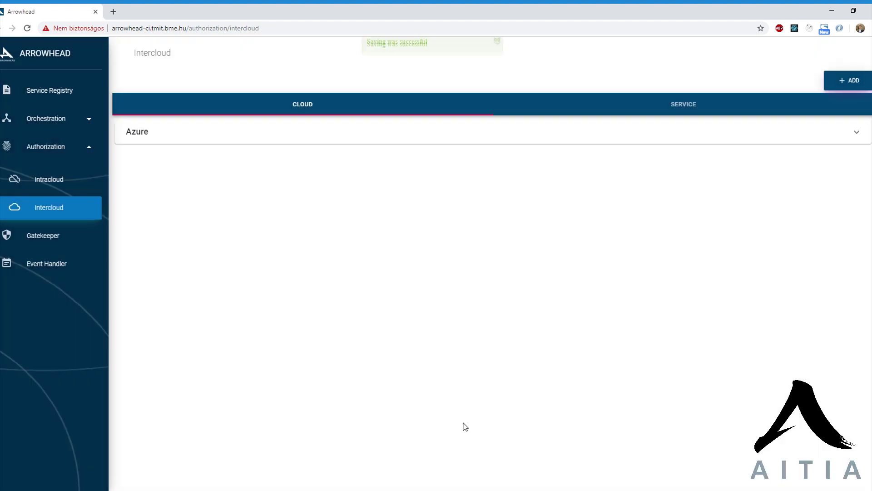
{"action": "left_click", "coordinate": [418, 141]}
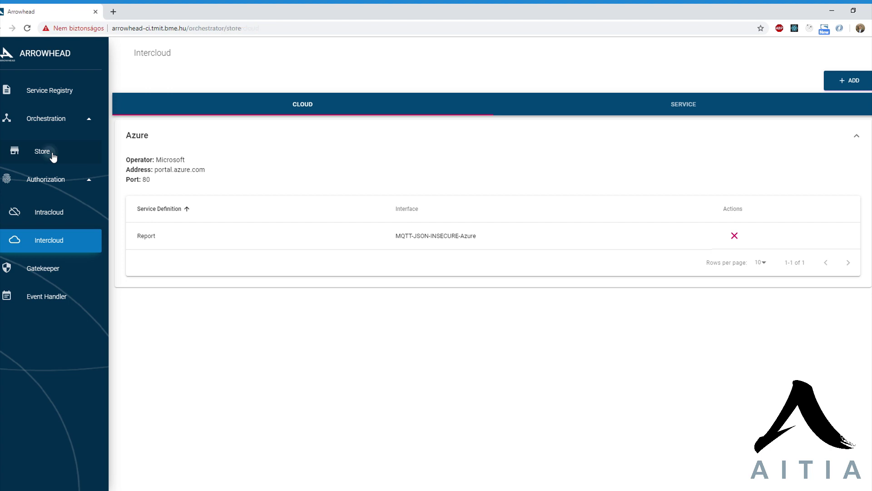
Step: Start a new orchestration store entry with Controller as the consumer system and Temperature as the consumed service
{"action": "left_click", "coordinate": [53, 156]}
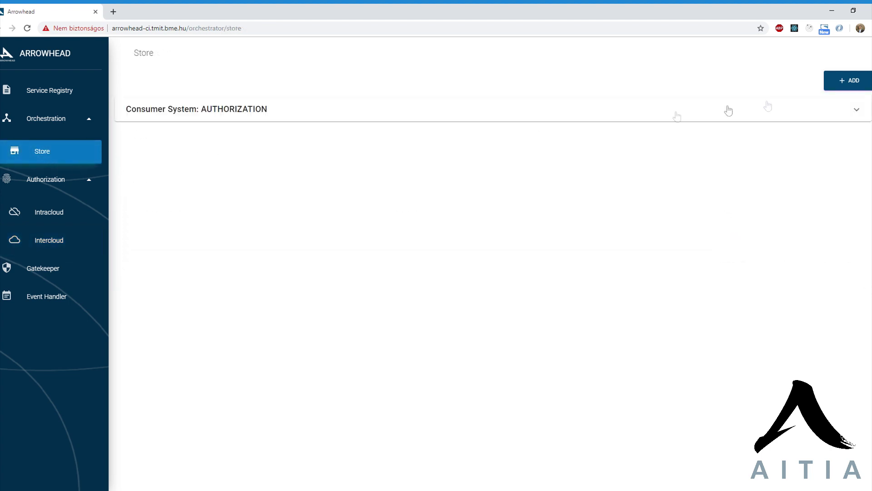
{"action": "left_click", "coordinate": [846, 90]}
{"action": "left_click", "coordinate": [442, 126]}
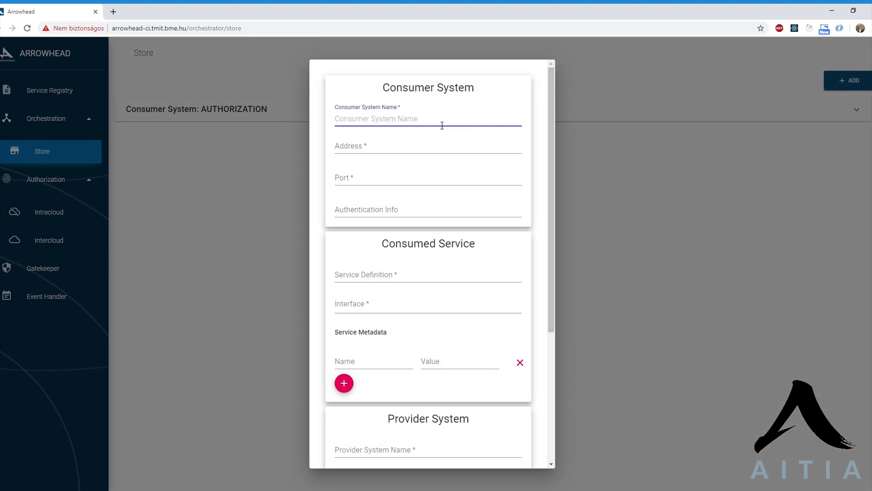
{"action": "type", "text": "Con"}
{"action": "left_click", "coordinate": [443, 137]}
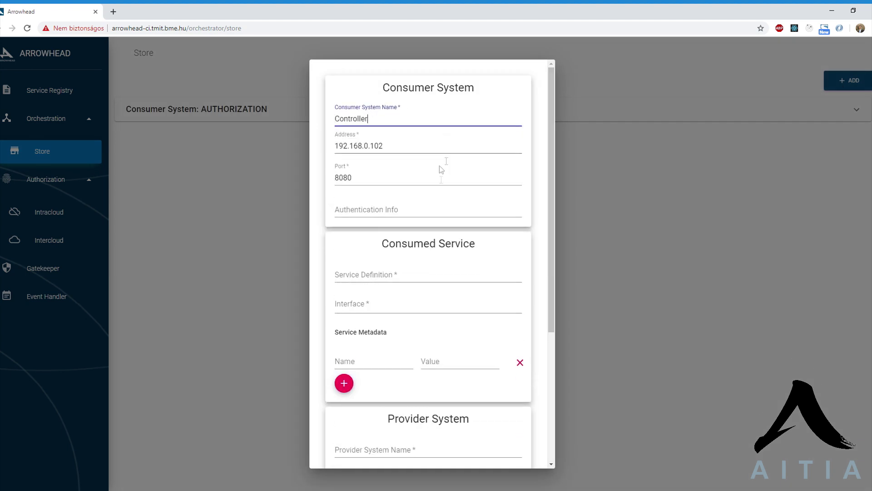
{"action": "left_click", "coordinate": [402, 272]}
{"action": "type", "text": "Tem"}
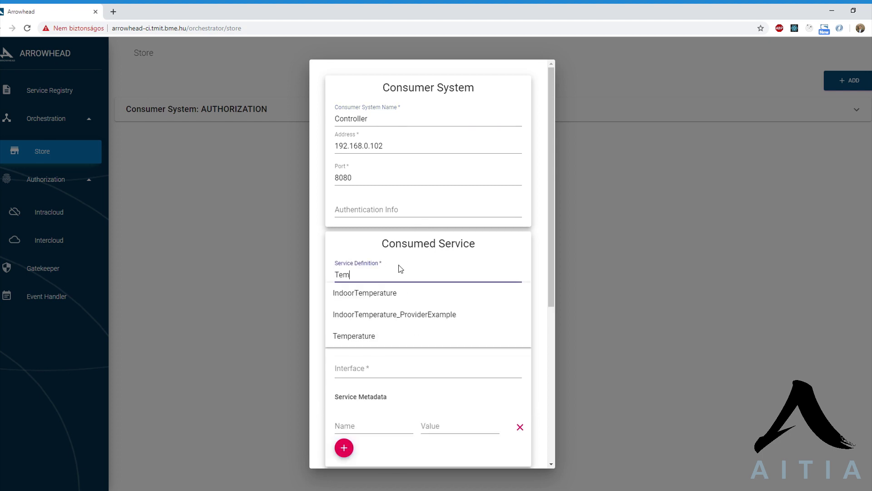
{"action": "left_click", "coordinate": [354, 335]}
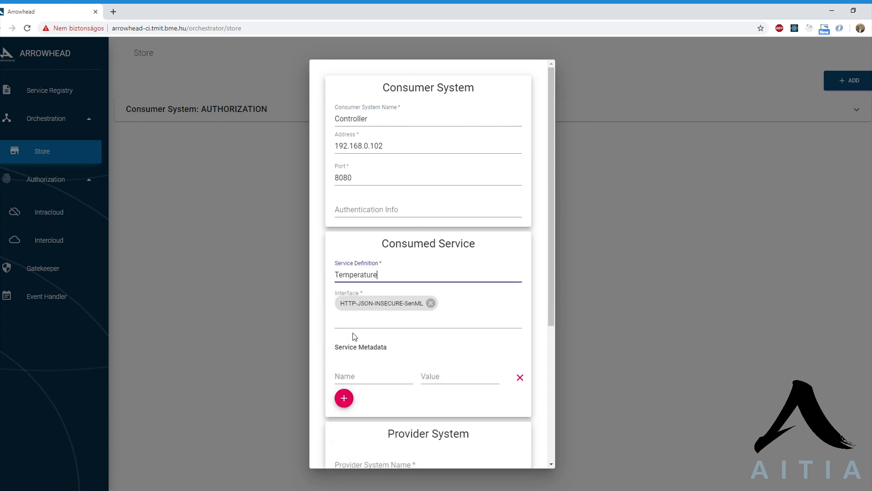
Step: Choose Temperature1 as the provider system for Controller's Temperature store entry
{"action": "scroll", "coordinate": [363, 338], "scroll_direction": "down", "scroll_amount": 3}
{"action": "left_click", "coordinate": [403, 323]}
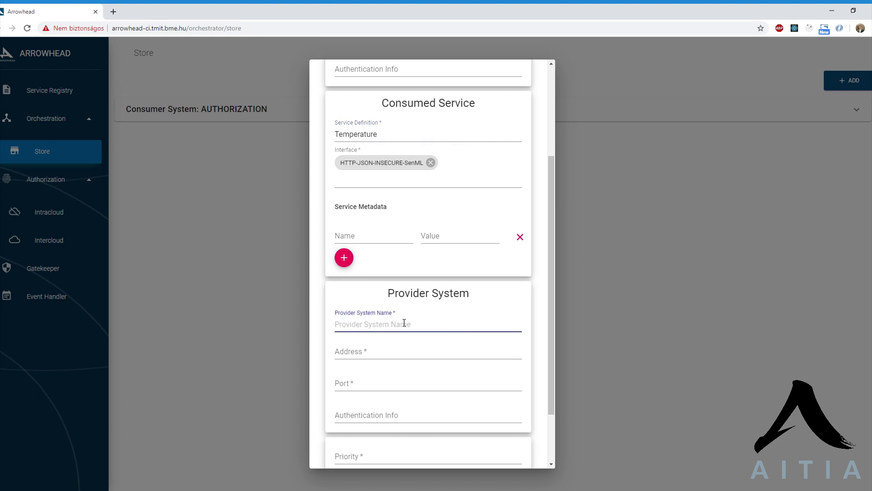
{"action": "type", "text": "Tempera"}
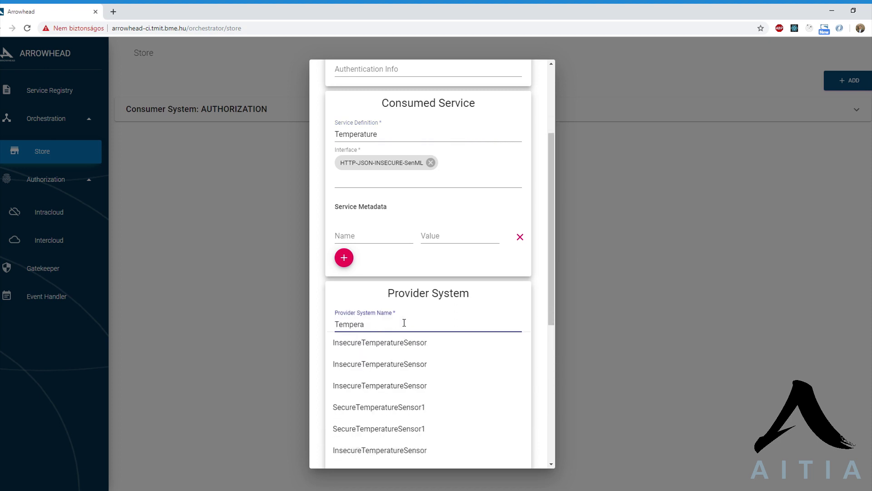
{"action": "scroll", "coordinate": [404, 323], "scroll_direction": "down", "scroll_amount": 3}
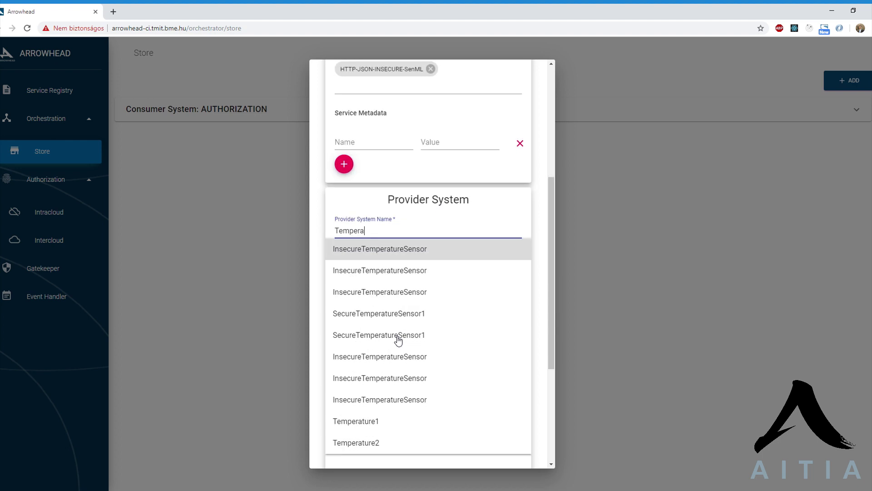
{"action": "left_click", "coordinate": [390, 421]}
Step: Save the store entry with priority 1 and service URI /temperature, and inspect Controller's stored Temperature service
{"action": "left_click", "coordinate": [358, 387]}
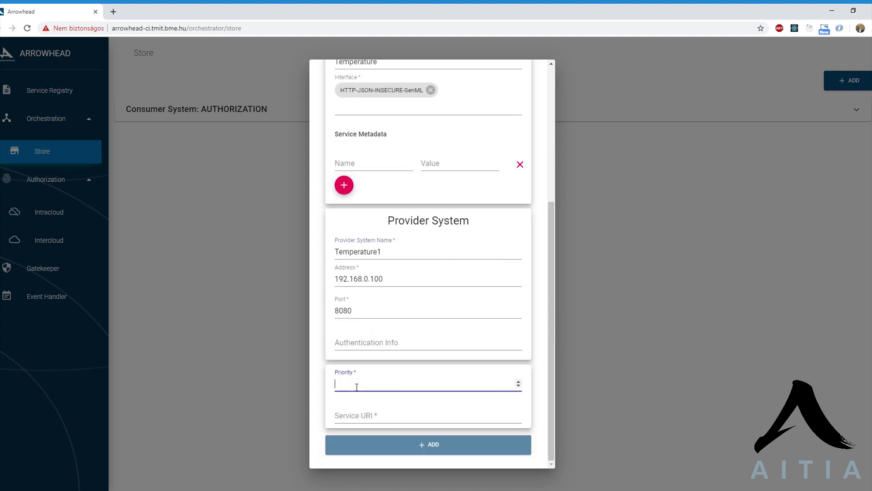
{"action": "type", "text": "1"}
{"action": "left_click", "coordinate": [367, 415]}
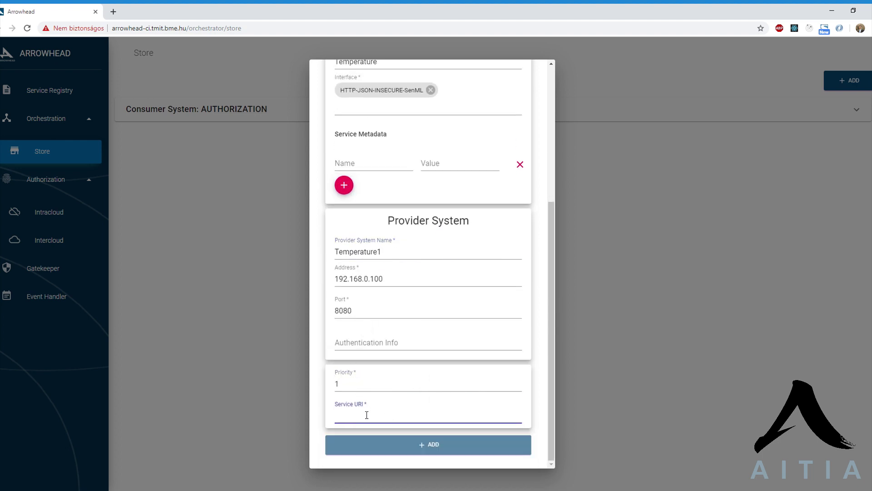
{"action": "type", "text": "/temperature"}
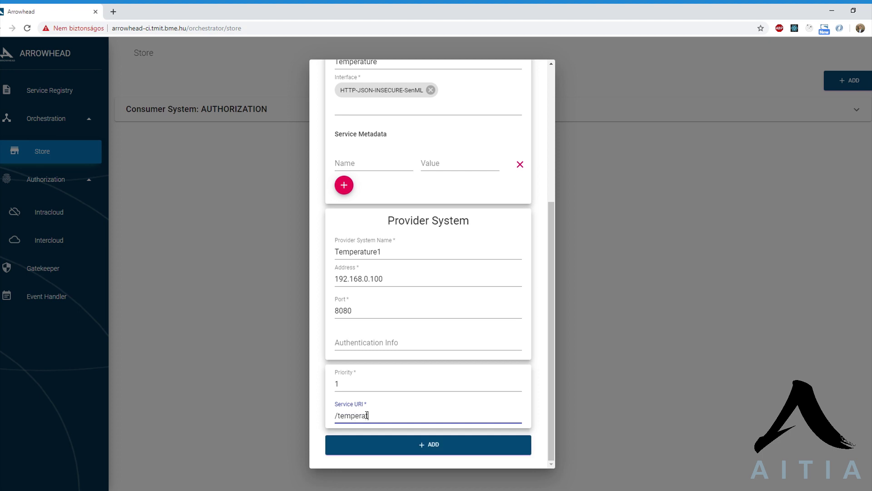
{"action": "left_click", "coordinate": [403, 445]}
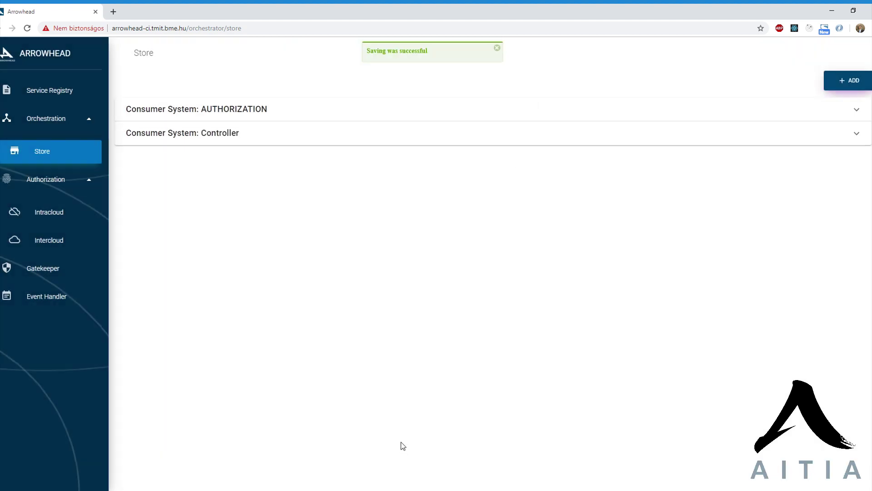
{"action": "left_click", "coordinate": [381, 144]}
{"action": "left_click", "coordinate": [358, 215]}
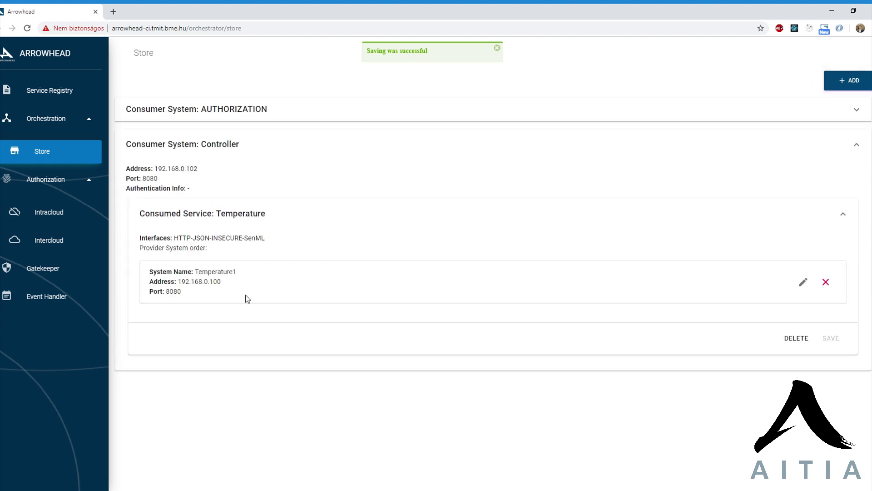
{"action": "left_click", "coordinate": [440, 146]}
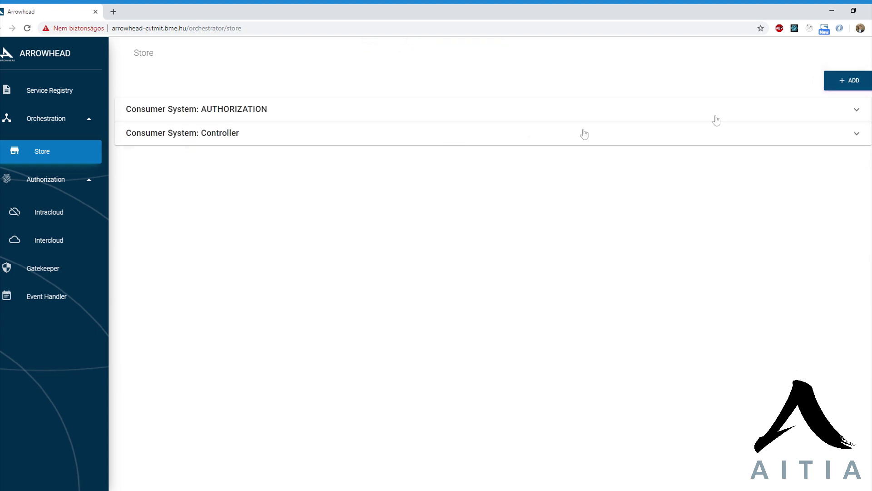
Step: Start another orchestration store entry, again with Controller as the consumer system and Temperature as the consumed service
{"action": "left_click", "coordinate": [854, 81]}
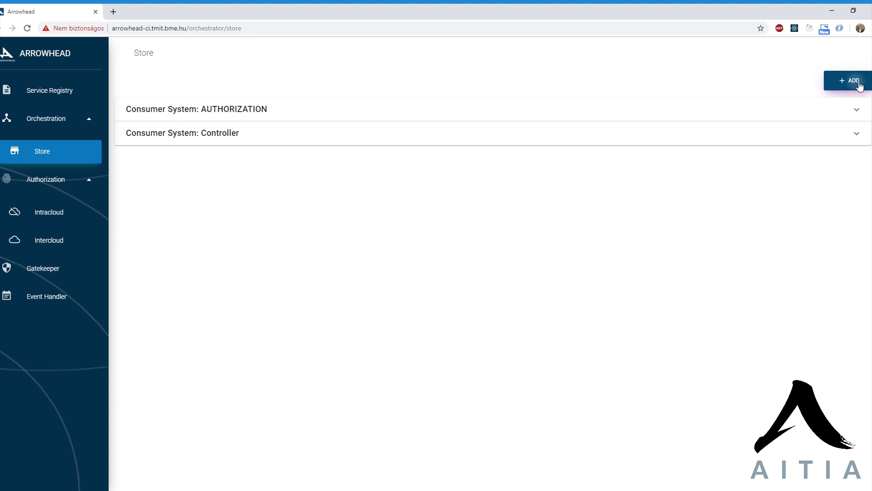
{"action": "left_click", "coordinate": [509, 123]}
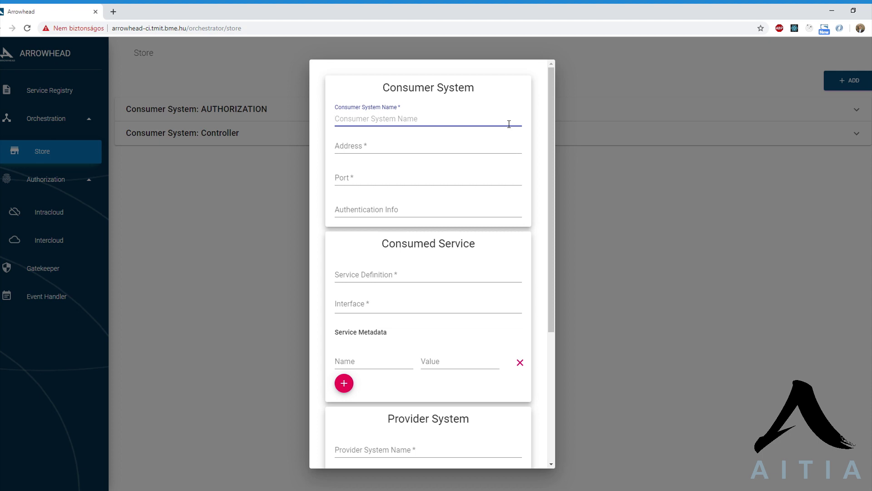
{"action": "type", "text": "Con"}
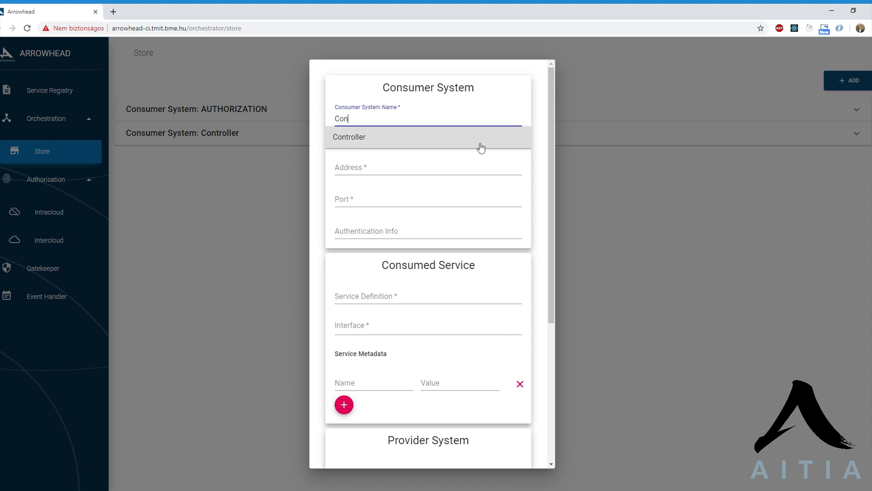
{"action": "left_click", "coordinate": [481, 136]}
{"action": "left_click", "coordinate": [423, 283]}
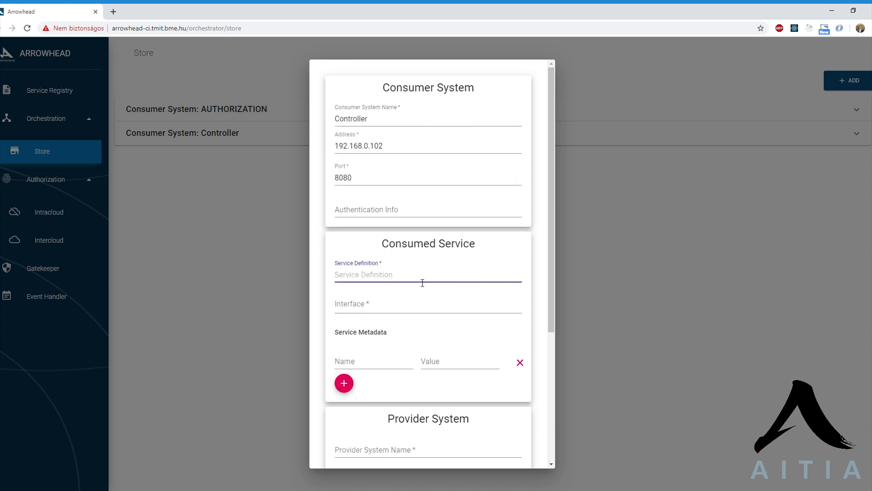
{"action": "type", "text": "Temper"}
{"action": "left_click", "coordinate": [391, 335]}
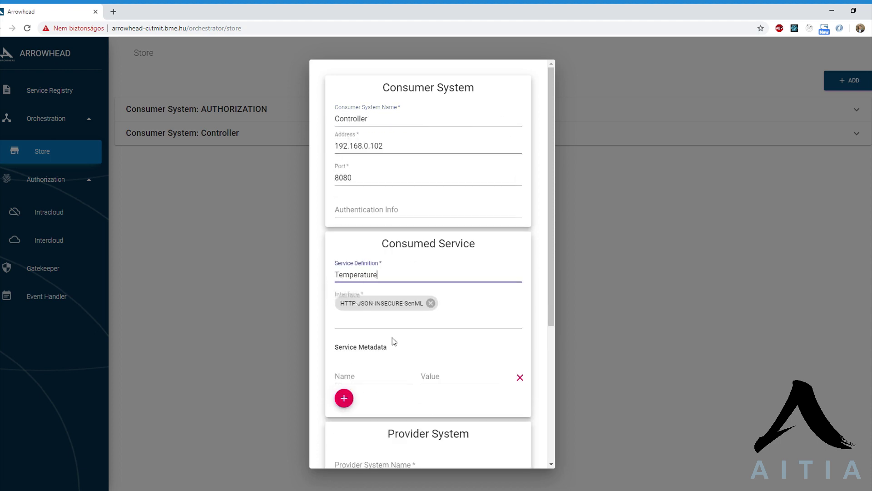
Step: Choose Temperature2 as the provider system for Controller's second Temperature store entry
{"action": "scroll", "coordinate": [392, 338], "scroll_direction": "down", "scroll_amount": 4}
{"action": "left_click", "coordinate": [431, 288]}
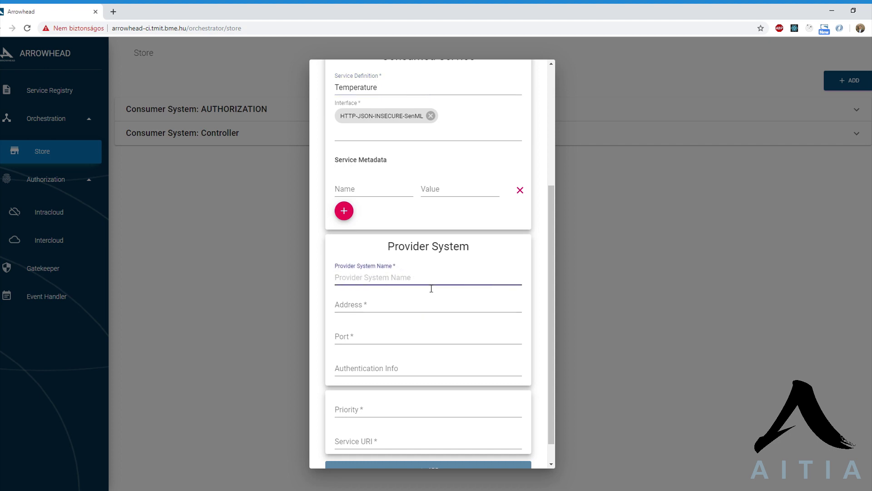
{"action": "type", "text": "Temperature2"}
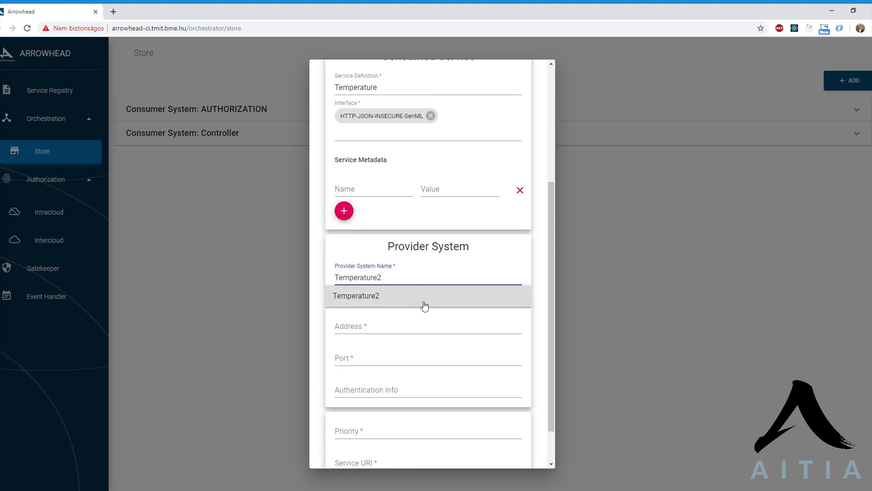
{"action": "left_click", "coordinate": [424, 302]}
Step: Give the Temperature2 store entry priority 2 and service URI /temperature, and add it to the store
{"action": "scroll", "coordinate": [424, 310], "scroll_direction": "down", "scroll_amount": 1}
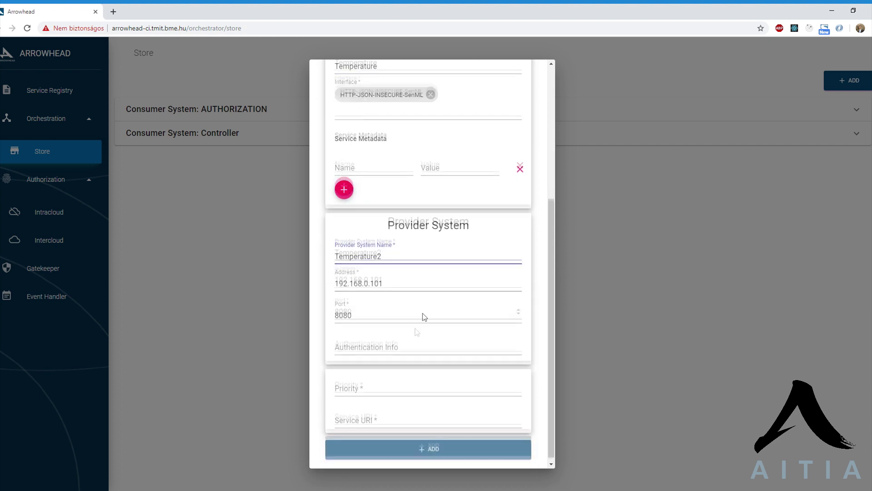
{"action": "left_click", "coordinate": [396, 387]}
{"action": "type", "text": "2"}
{"action": "left_click", "coordinate": [375, 414]}
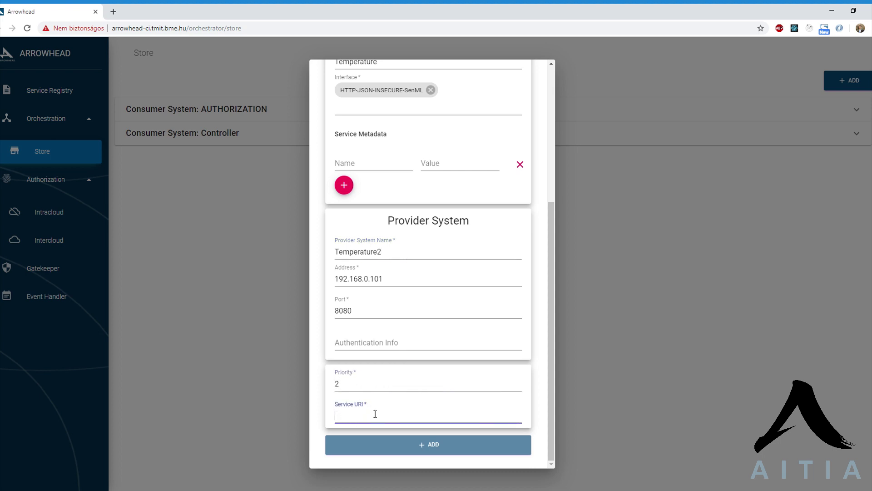
{"action": "type", "text": "/"}
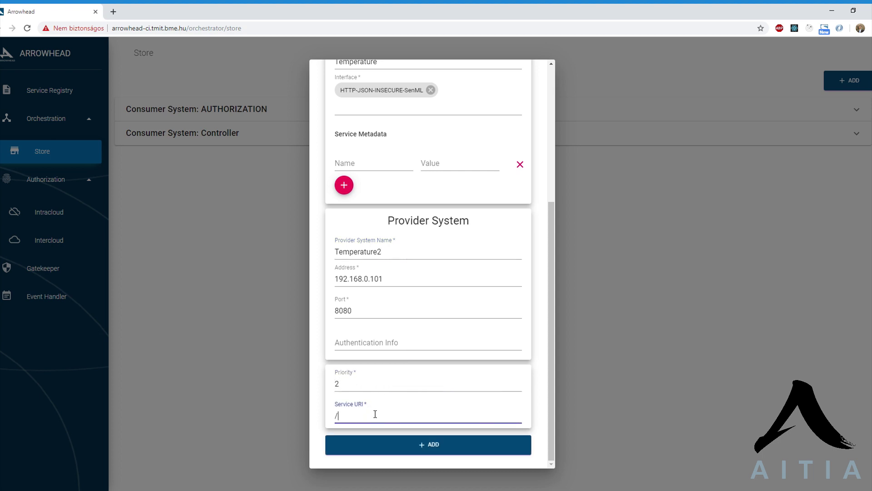
{"action": "type", "text": "temperature"}
{"action": "left_click", "coordinate": [408, 447]}
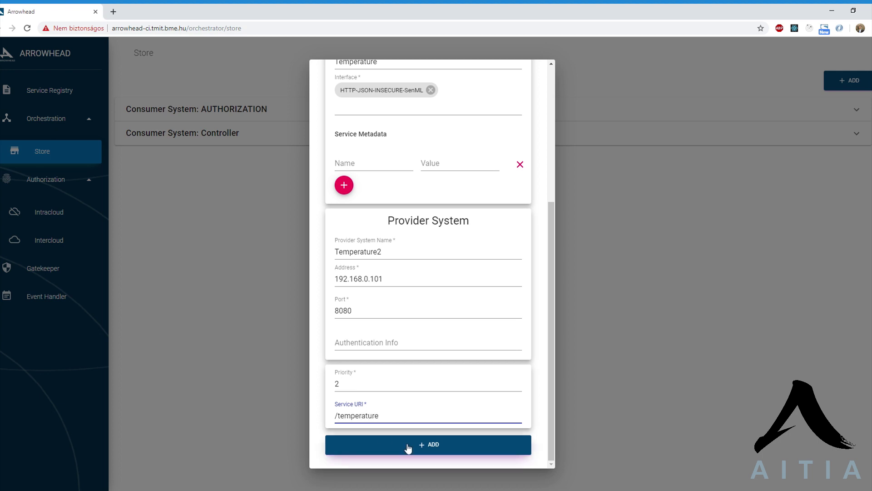
Step: Reload the orchestration store and expand Controller's Temperature service to review its provider systems
{"action": "left_click", "coordinate": [351, 142]}
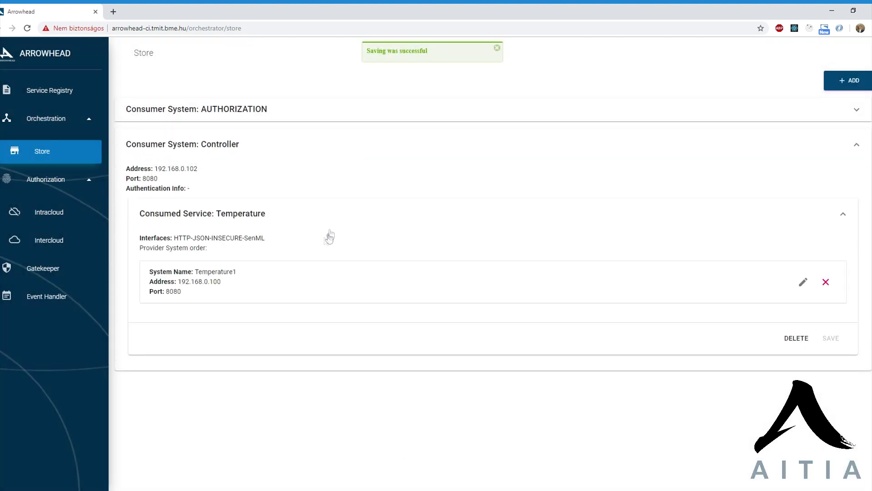
{"action": "key", "text": "F5"}
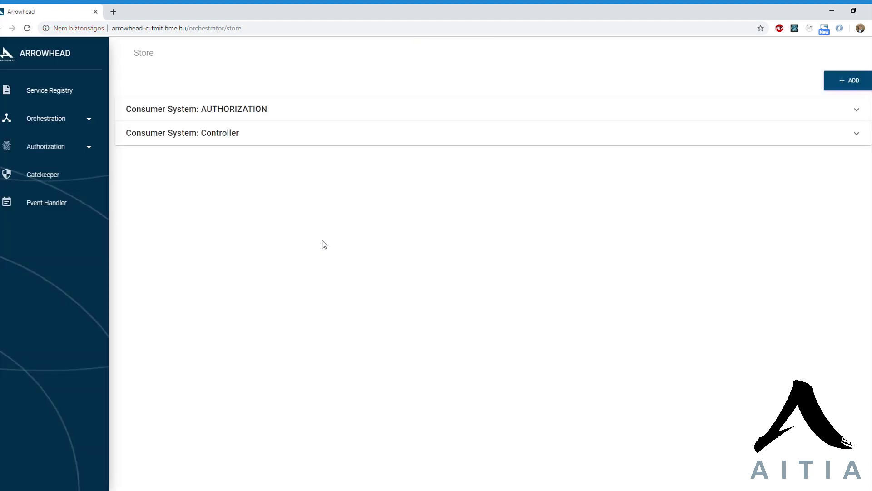
{"action": "left_click", "coordinate": [332, 139]}
{"action": "left_click", "coordinate": [302, 213]}
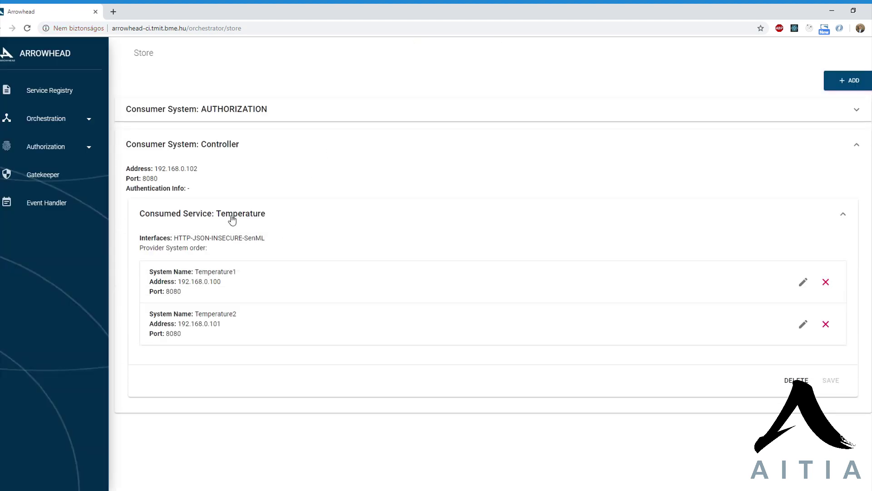
Step: Move Temperature2 above Temperature1 in the provider order of Controller's Temperature service and save the order
{"action": "left_click", "coordinate": [263, 215]}
{"action": "left_click", "coordinate": [264, 215]}
{"action": "left_click_drag", "start_coordinate": [434, 333], "coordinate": [435, 286]}
{"action": "left_click", "coordinate": [831, 381]}
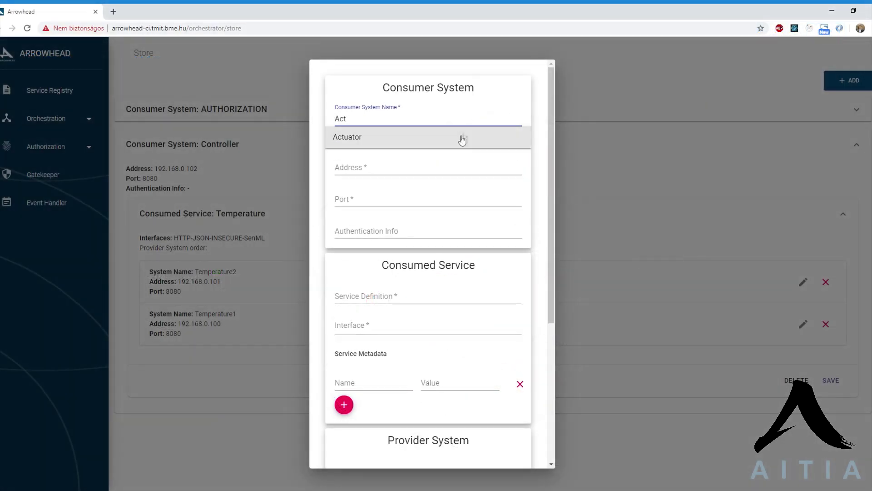
Step: Start a new orchestration store entry with Actuator as the consumer system and Control as the consumed service
{"action": "left_click", "coordinate": [461, 137]}
{"action": "left_click", "coordinate": [402, 275]}
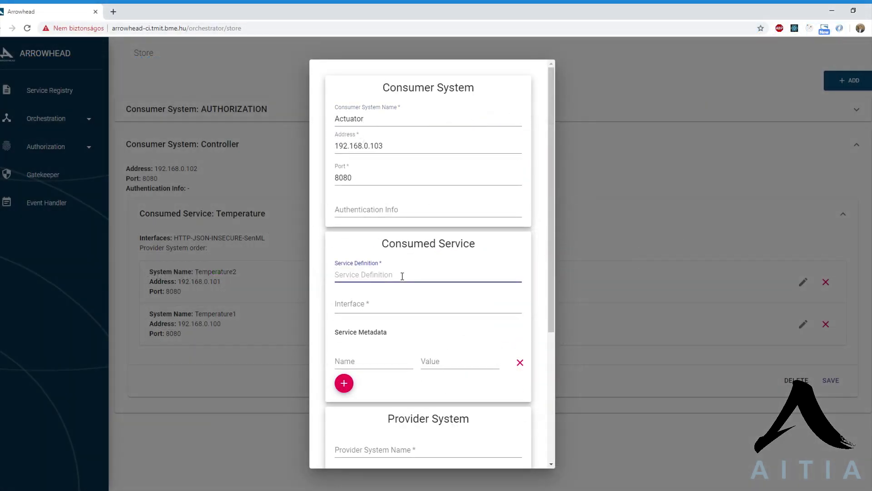
{"action": "type", "text": "Con"}
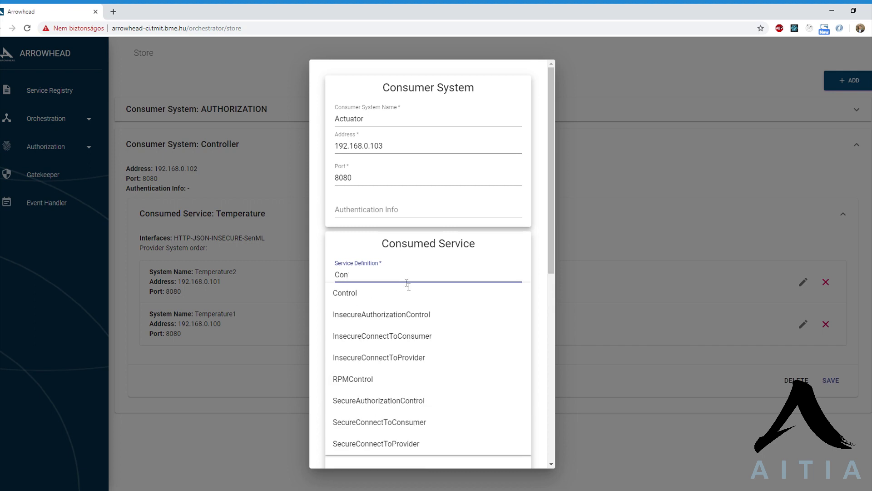
{"action": "left_click", "coordinate": [405, 294]}
Step: Choose Controller as the provider system for Actuator's Control store entry
{"action": "scroll", "coordinate": [374, 370], "scroll_direction": "down", "scroll_amount": 3}
{"action": "left_click", "coordinate": [401, 330]}
{"action": "type", "text": "Control"}
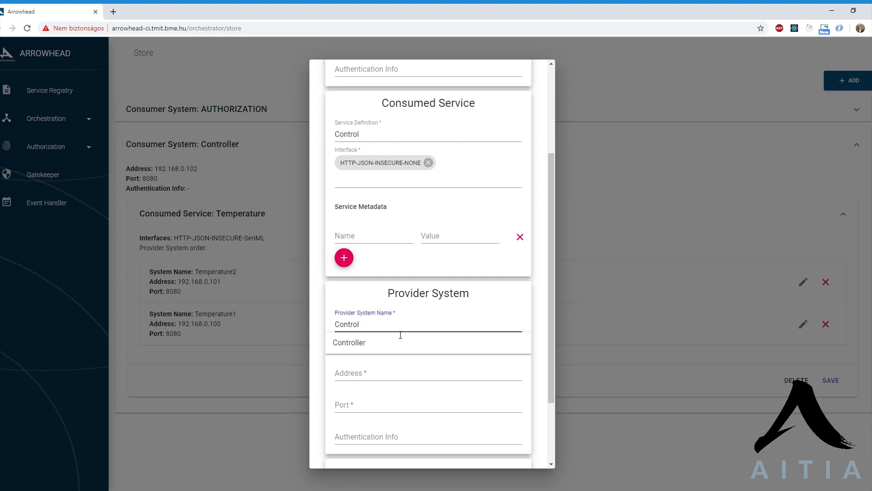
{"action": "left_click", "coordinate": [400, 340]}
Step: Give Actuator's Control store entry priority 1 and service URI /control, and add it to the store
{"action": "scroll", "coordinate": [395, 350], "scroll_direction": "down", "scroll_amount": 2}
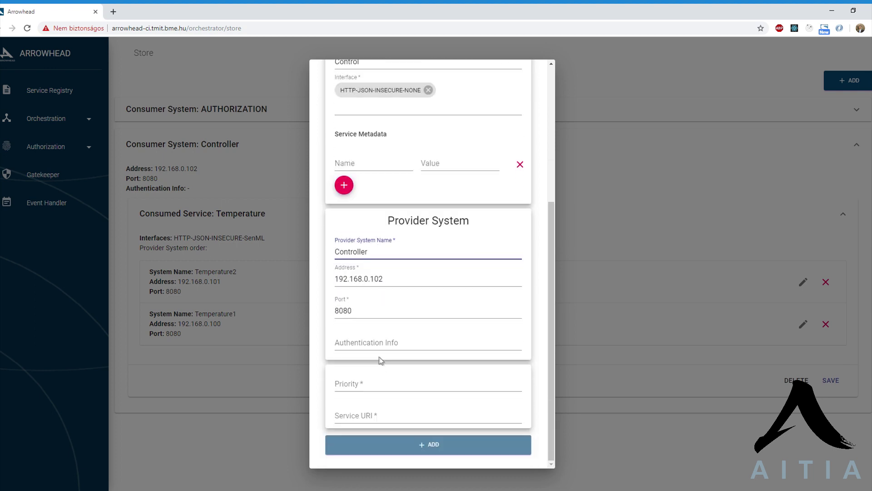
{"action": "left_click", "coordinate": [372, 386]}
{"action": "type", "text": "1"}
{"action": "left_click", "coordinate": [377, 421]}
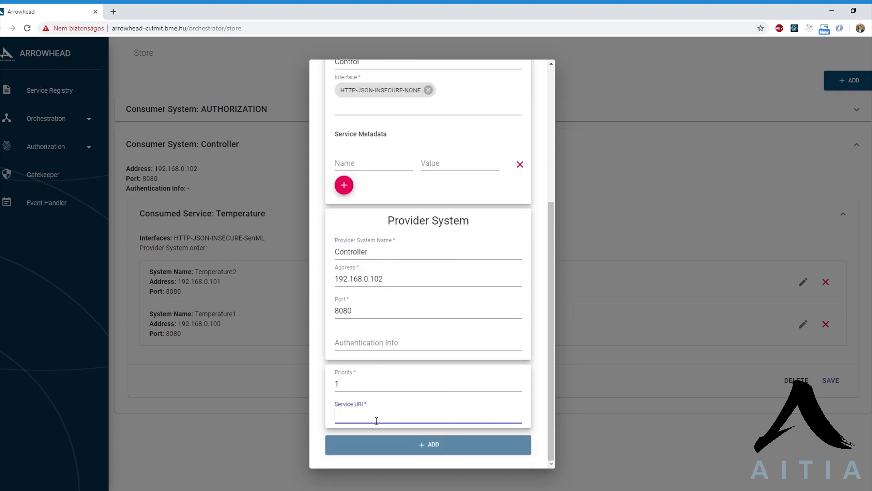
{"action": "type", "text": "/"}
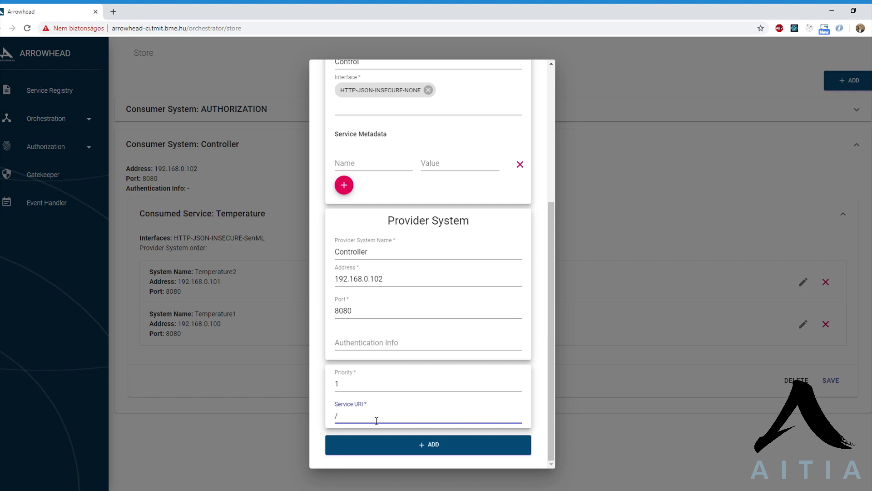
{"action": "type", "text": "control"}
{"action": "left_click", "coordinate": [402, 450]}
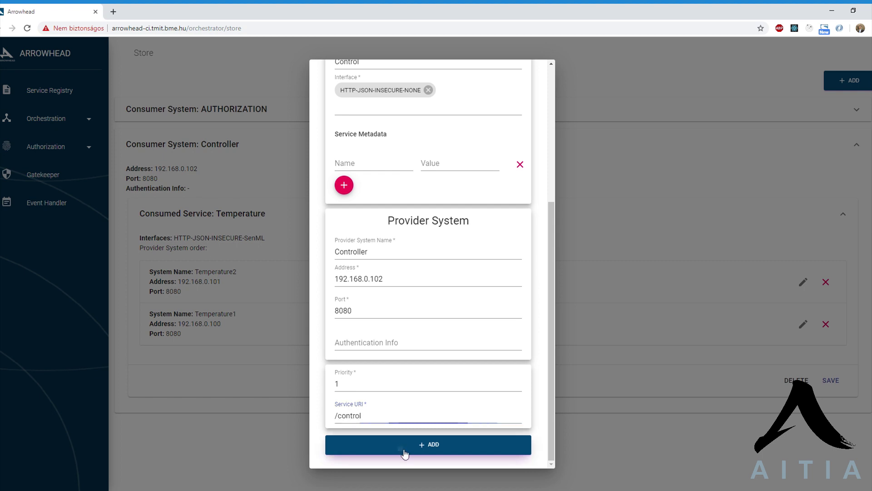
Step: Expand the Actuator consumer system and its Control service to inspect the stored provider system
{"action": "left_click", "coordinate": [408, 437]}
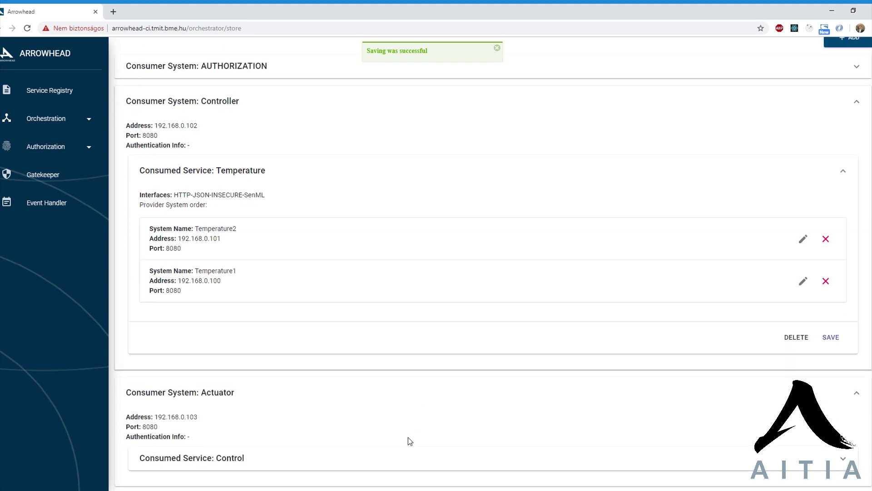
{"action": "left_click", "coordinate": [396, 458]}
{"action": "scroll", "coordinate": [397, 450], "scroll_direction": "down", "scroll_amount": 3}
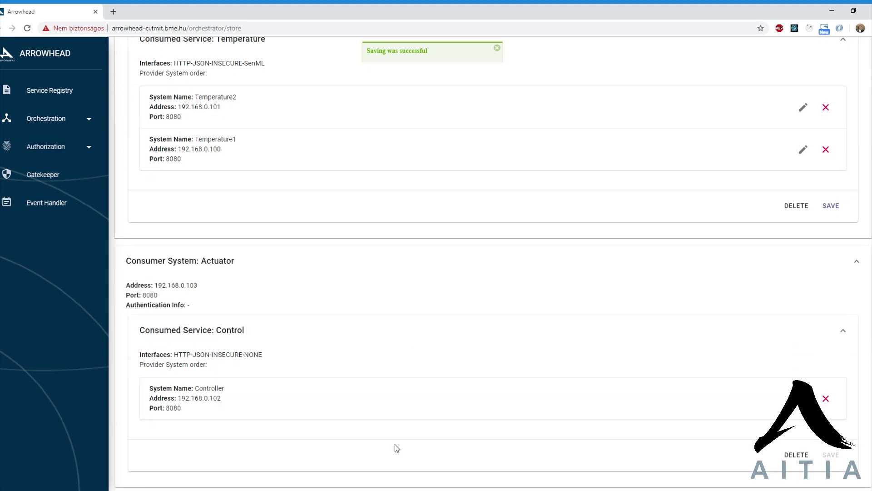